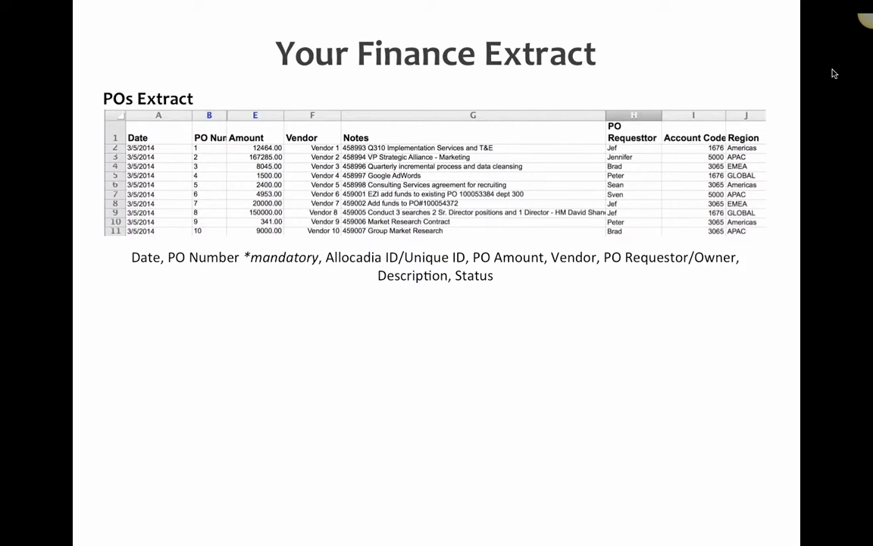
key(Right)
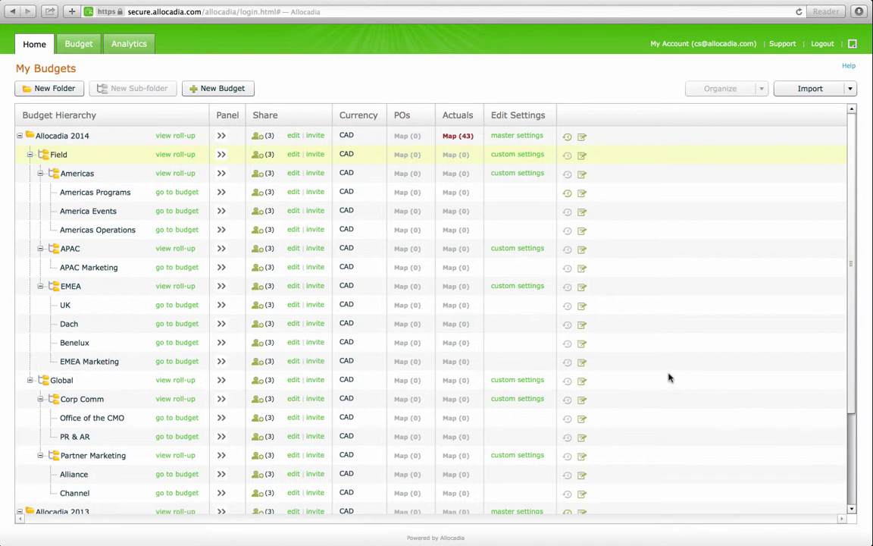
- Open the Americas Programs budget and view the purchase order fields of the Registration line item under Allocadia Tradeshow
click(188, 195)
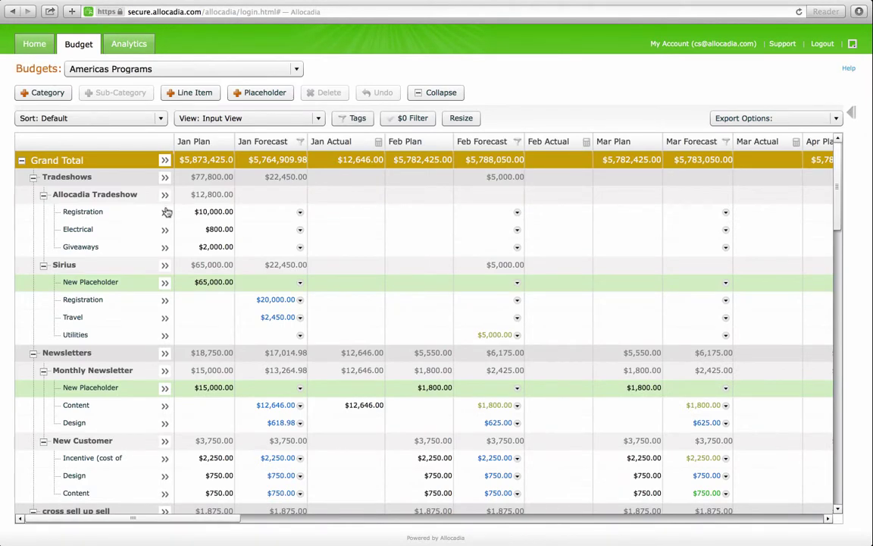
click(162, 213)
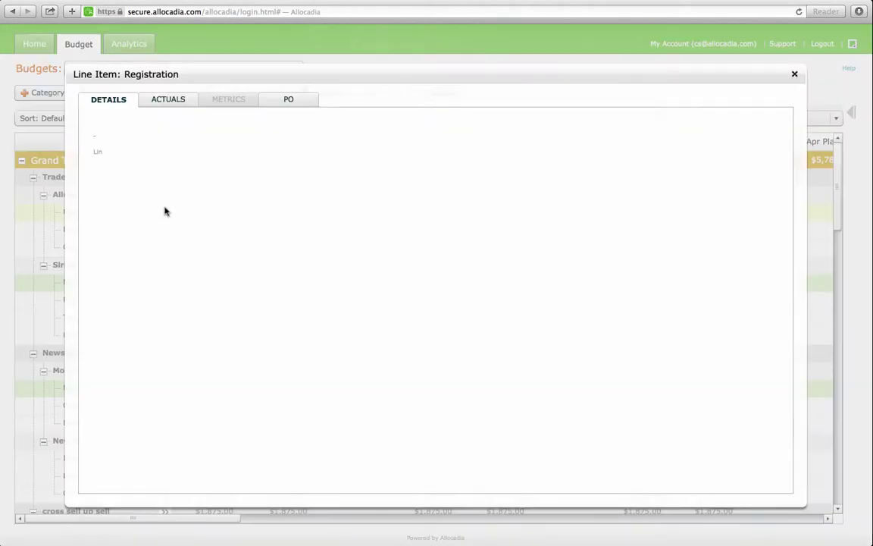
click(297, 101)
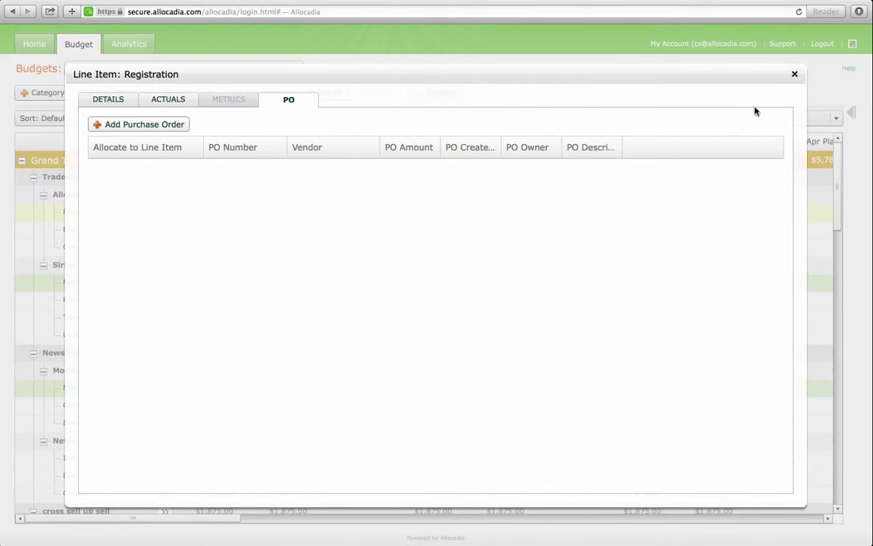
click(794, 73)
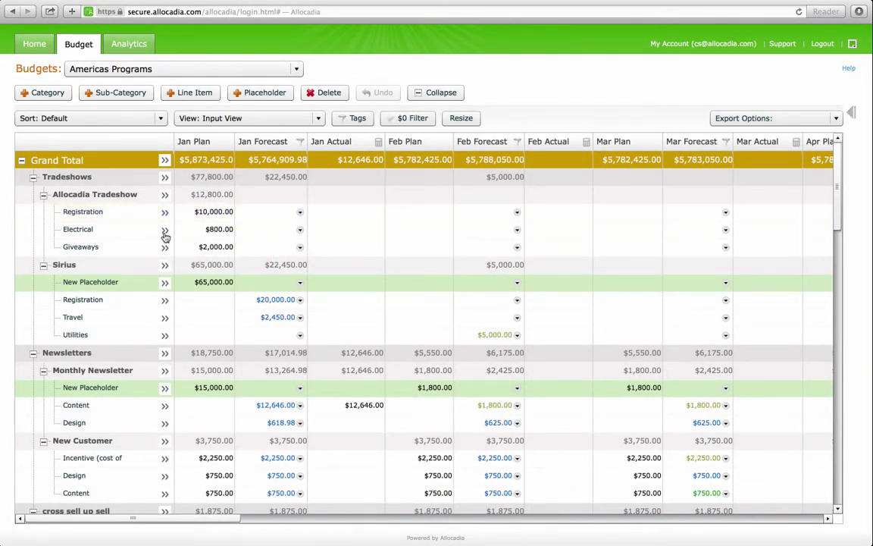
- Examine the actuals columns of the Electrical line item, from Allocate to Line Item through PO Number
click(165, 235)
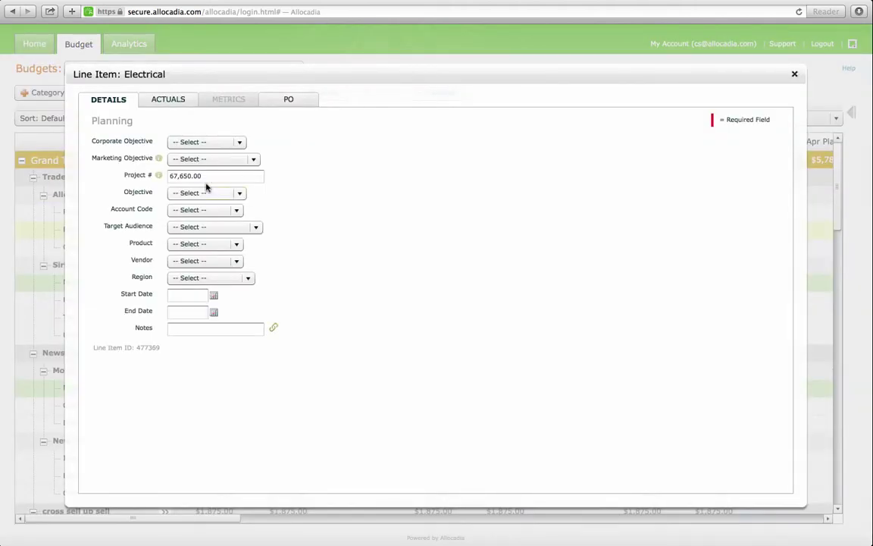
click(167, 102)
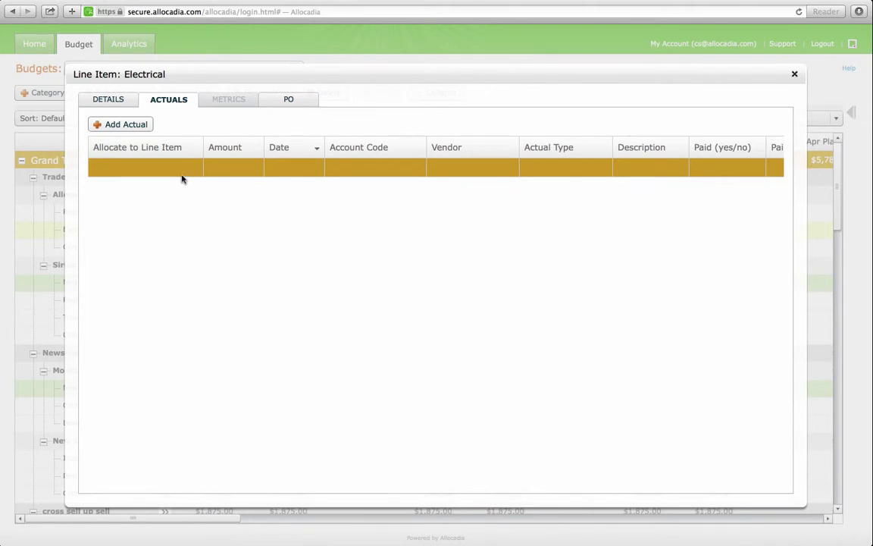
scroll(181, 177, right, 5)
scroll(188, 179, right, 6)
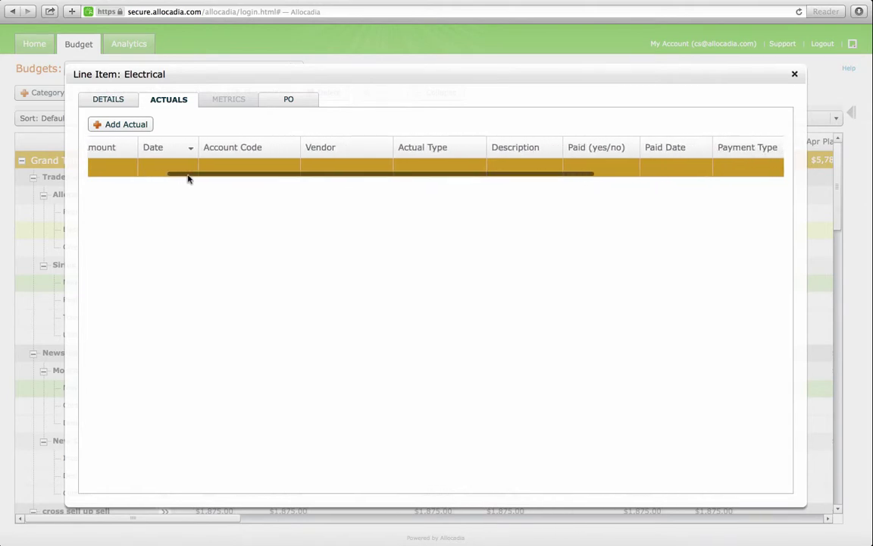
scroll(188, 179, right, 8)
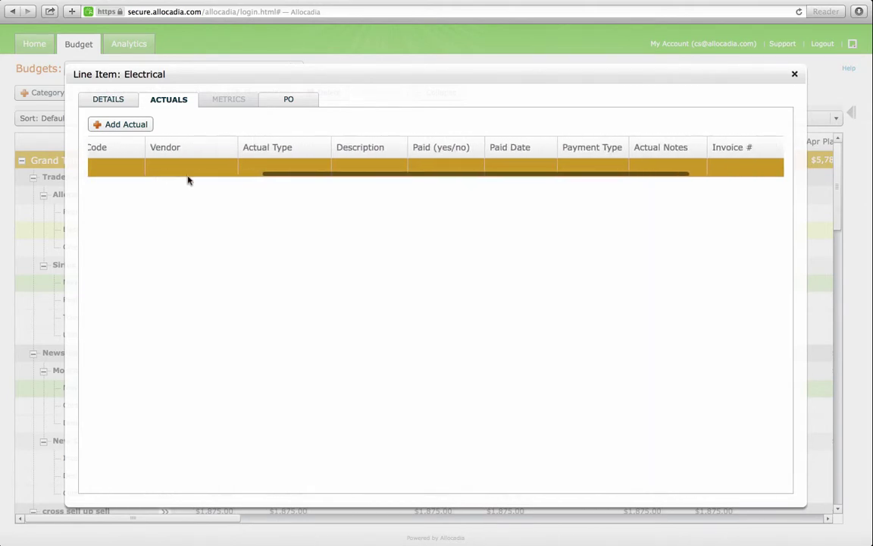
scroll(188, 180, right, 2)
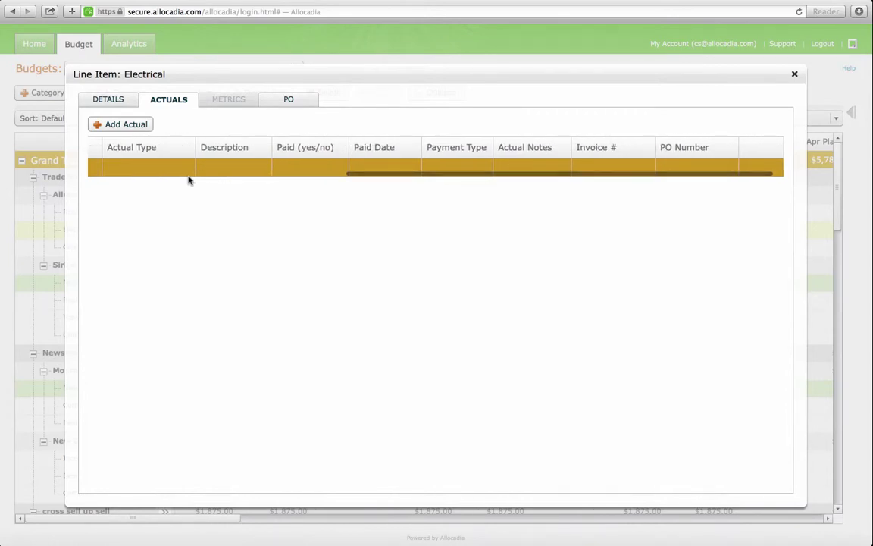
scroll(189, 180, left, 7)
scroll(189, 179, left, 10)
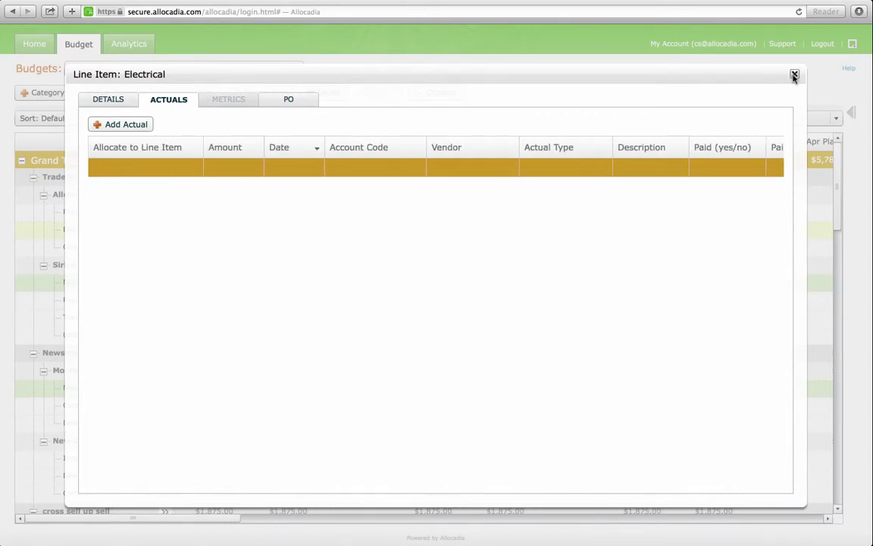
click(794, 73)
- Add a drop-down list column named Actual Type in the Allocadia 2014 master settings and set its location to Actuals
click(35, 46)
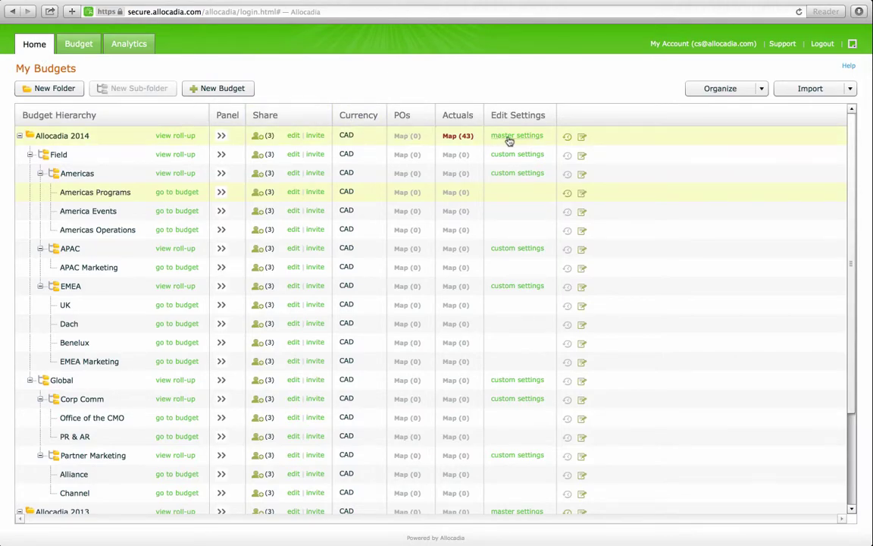
click(510, 139)
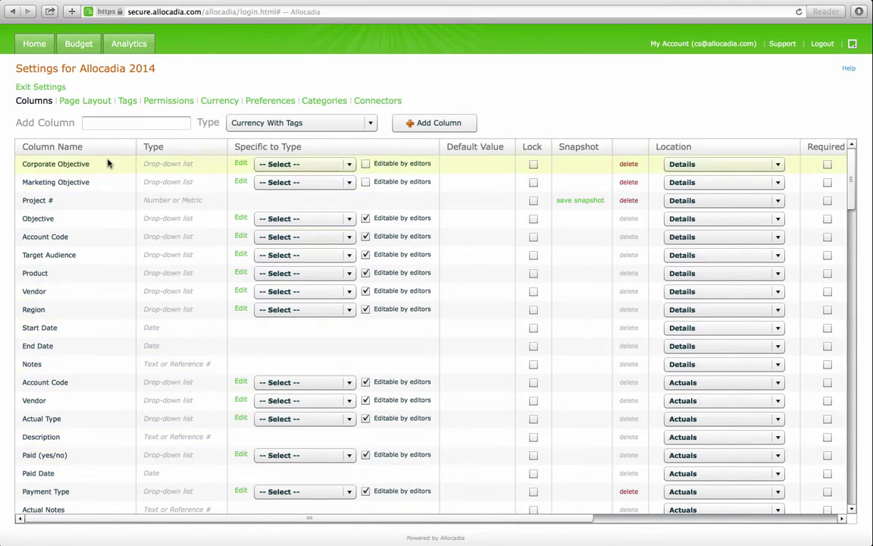
click(121, 122)
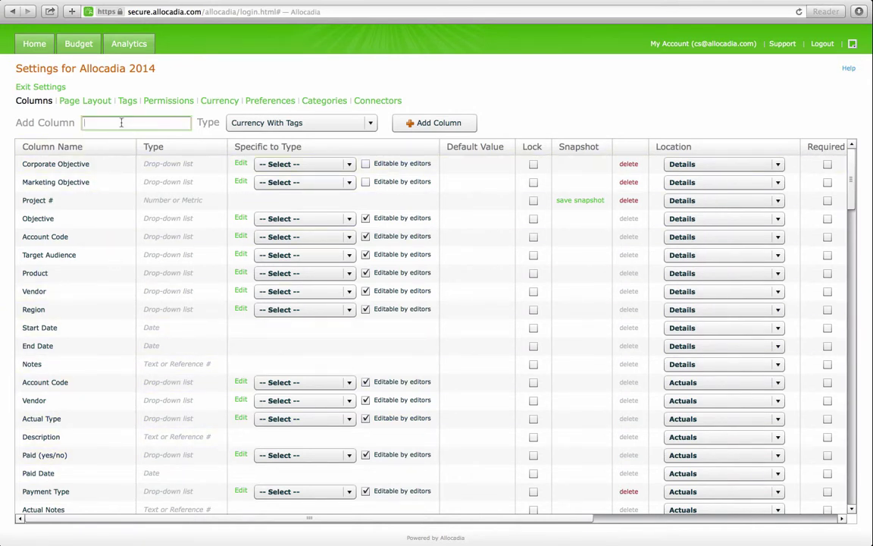
text(Actual Type)
click(264, 124)
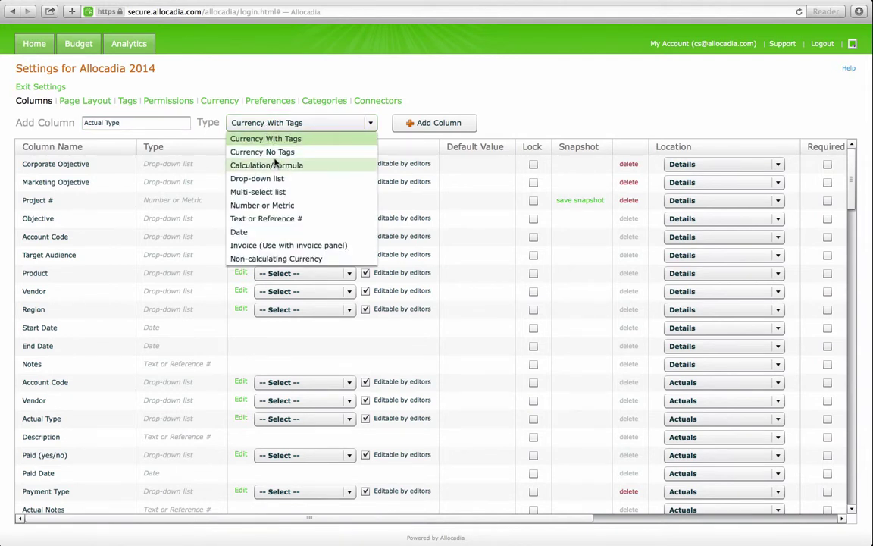
click(279, 180)
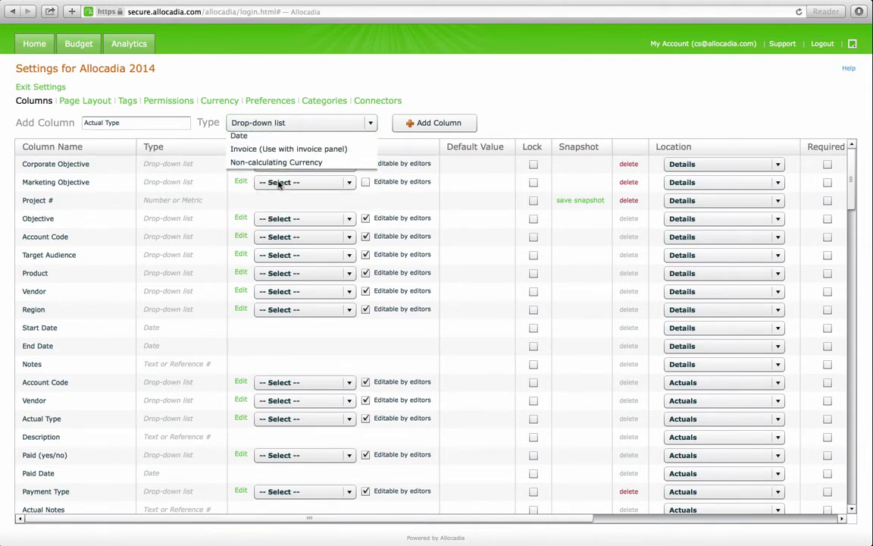
click(423, 126)
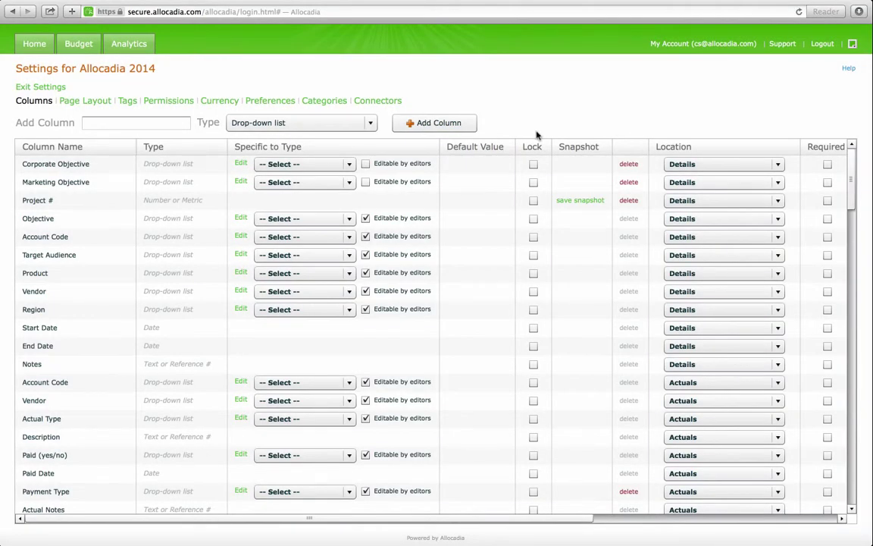
click(719, 166)
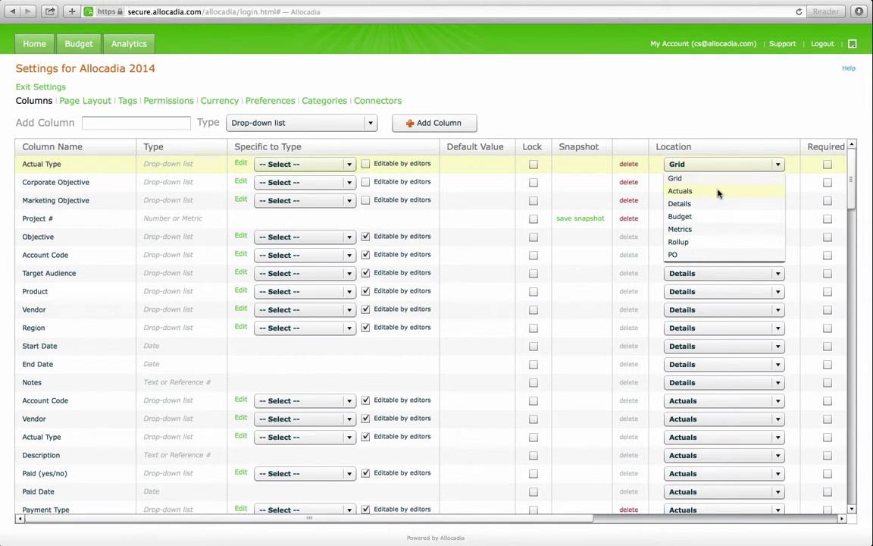
click(719, 192)
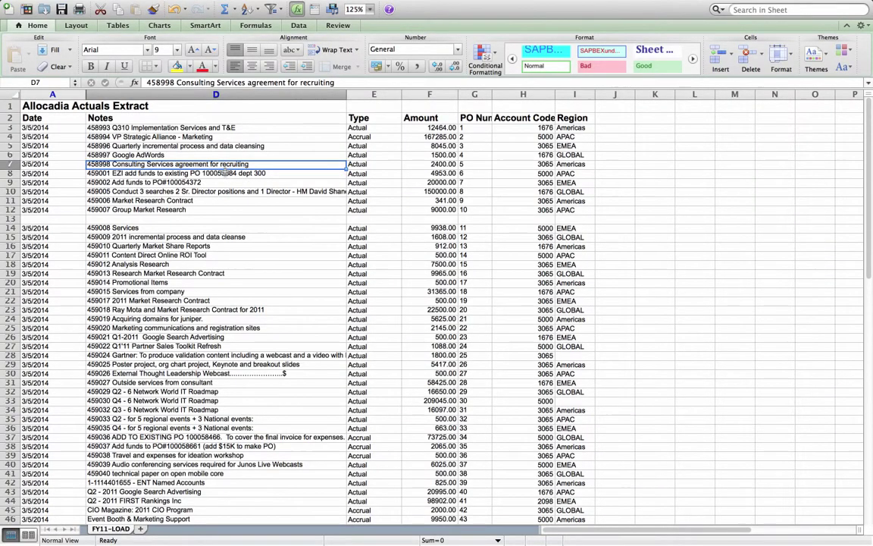
- In Excel, save the actuals extract as Import-Actuals-Example-2 in Excel 97-2004 Workbook (.xls) format in the Video 5 folder
mouse_move(102, 4)
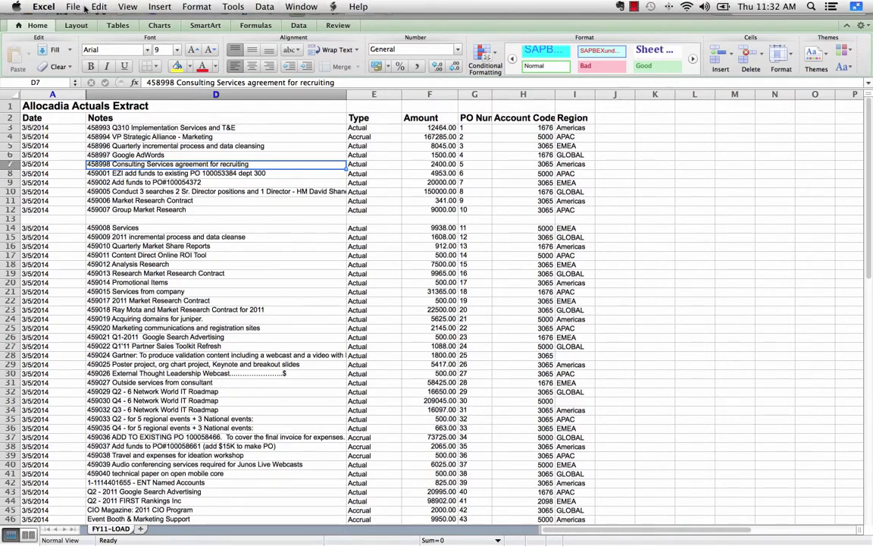
click(73, 7)
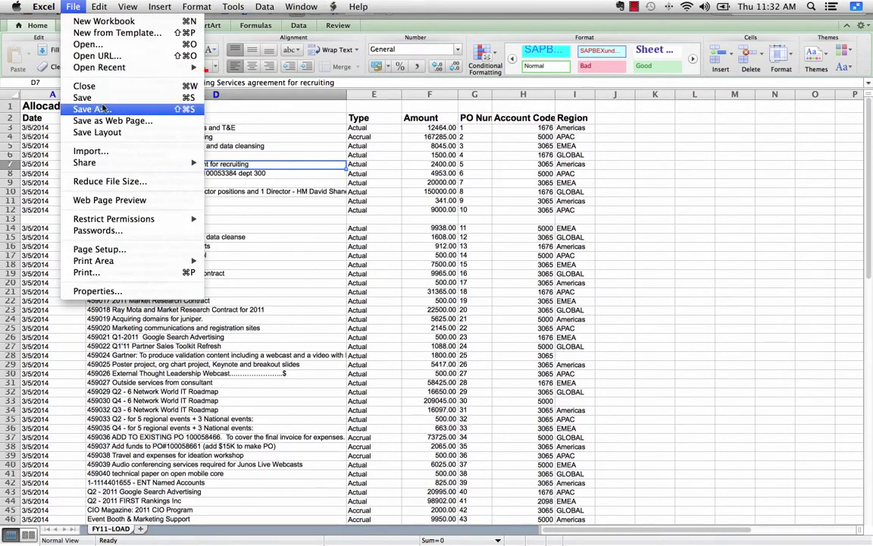
click(101, 100)
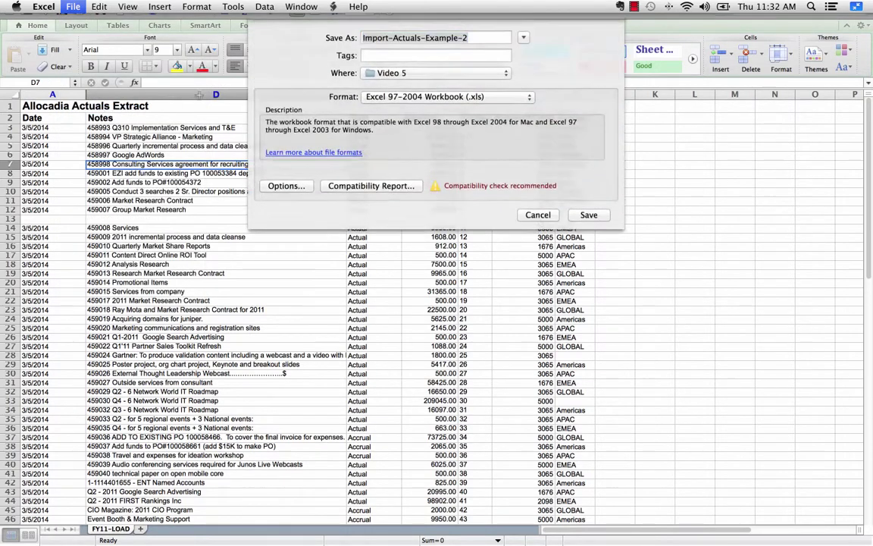
click(403, 101)
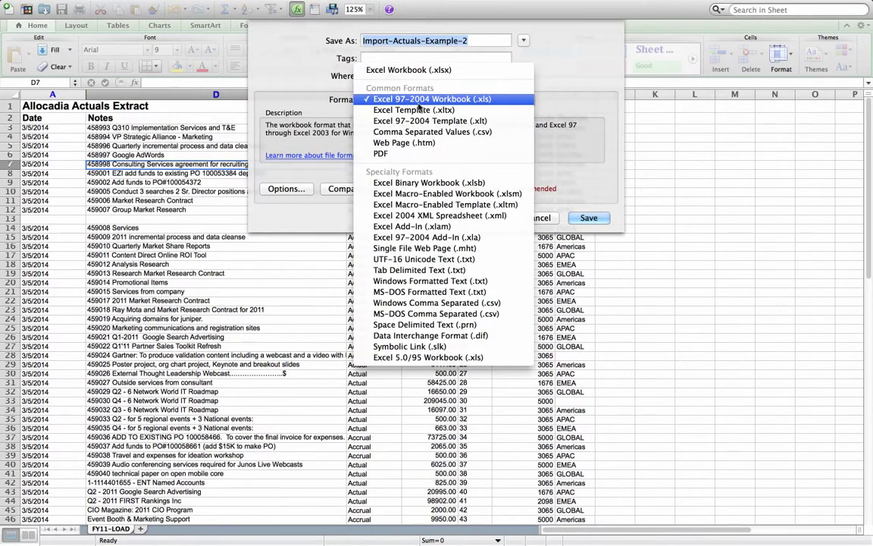
click(590, 186)
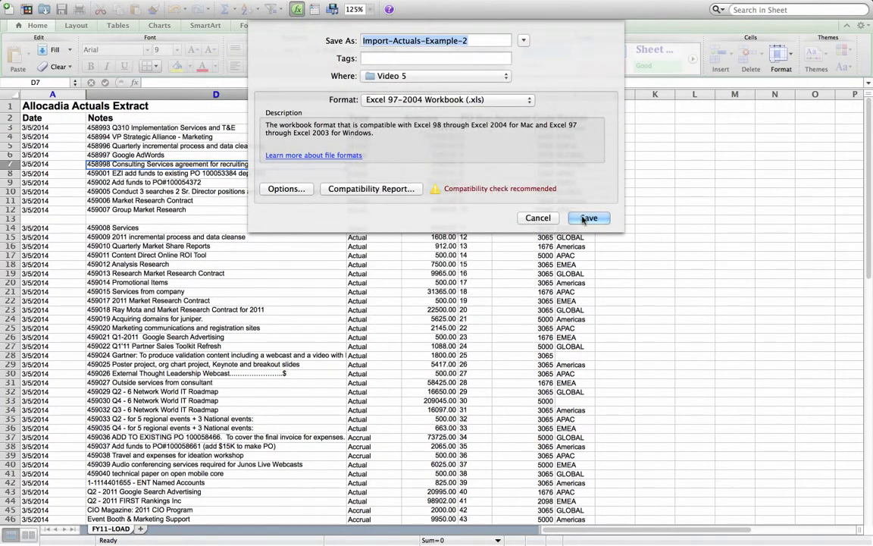
click(589, 217)
- Delete the title row above the column headers and the blank row within the actuals data
click(11, 105)
right_click(17, 106)
click(33, 175)
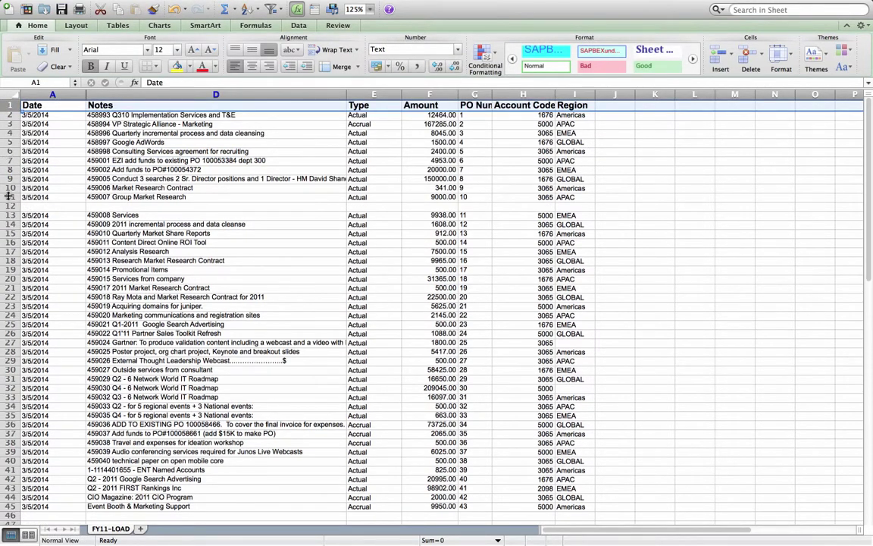
click(9, 206)
right_click(10, 206)
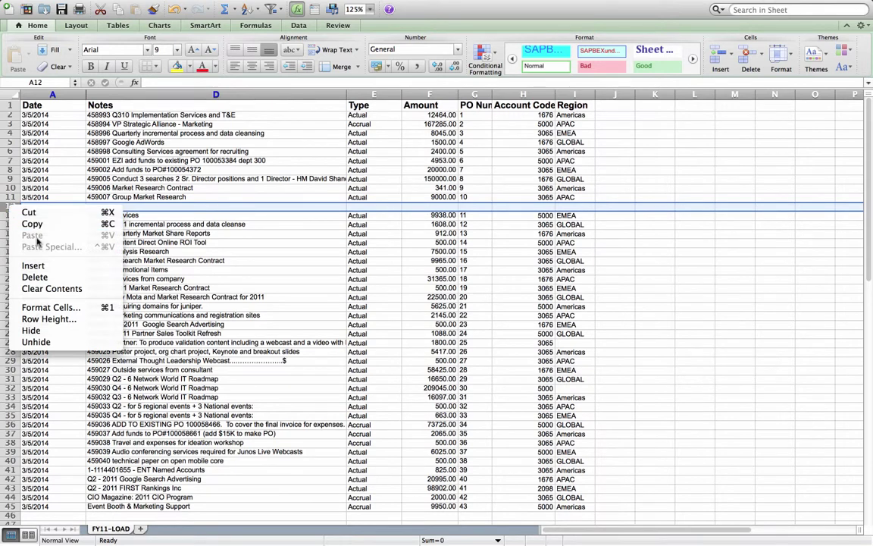
click(44, 277)
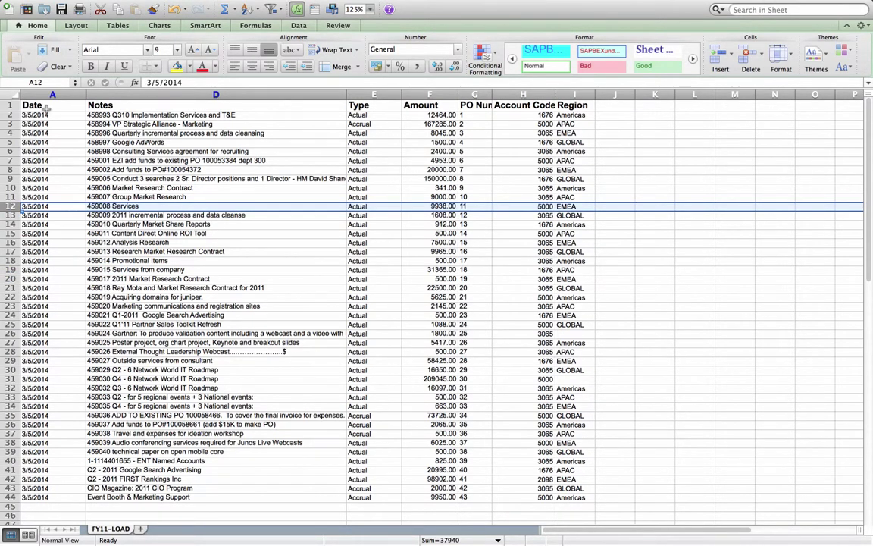
- Review the date format options for the Date column without applying any of them
click(46, 95)
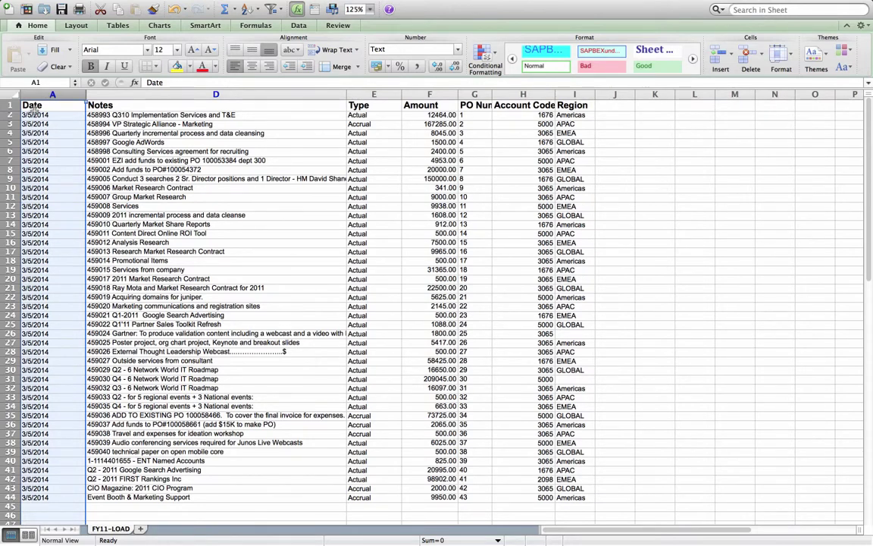
right_click(33, 112)
click(81, 215)
drag(118, 38, 233, 51)
click(73, 145)
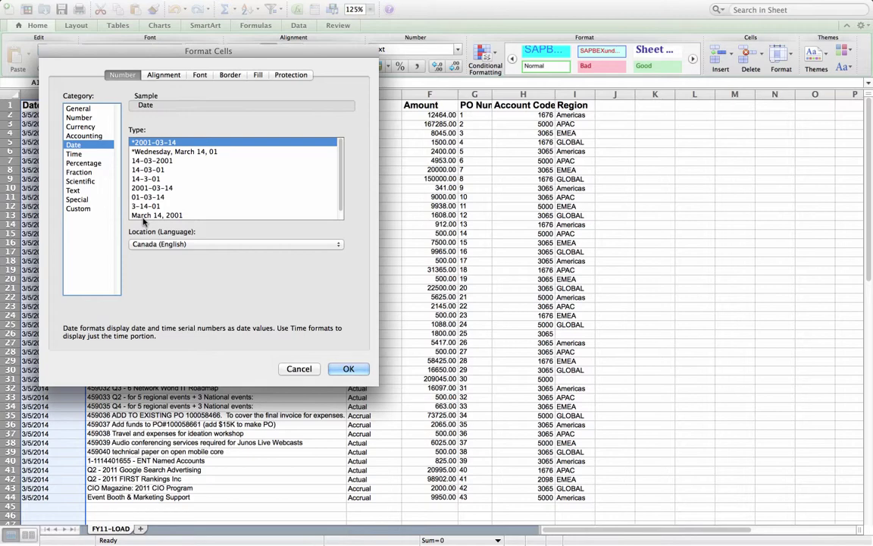
click(299, 369)
click(262, 333)
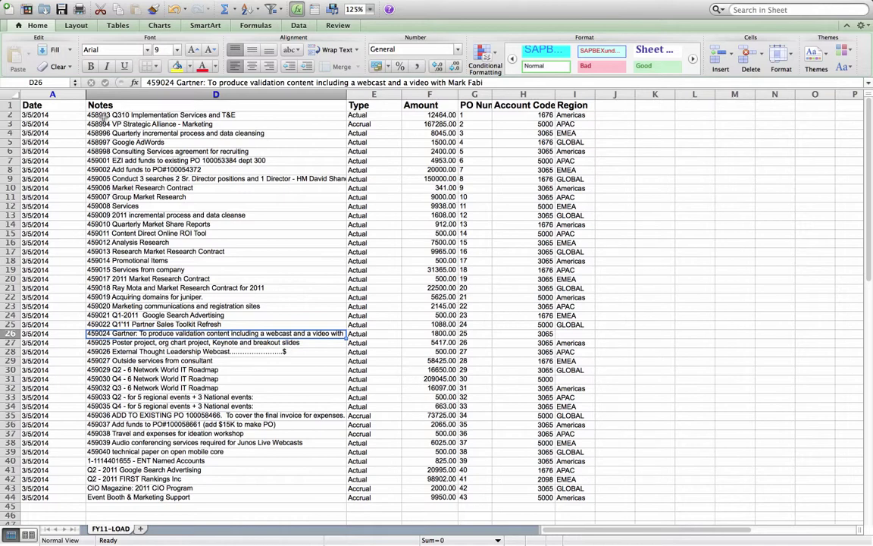
click(700, 250)
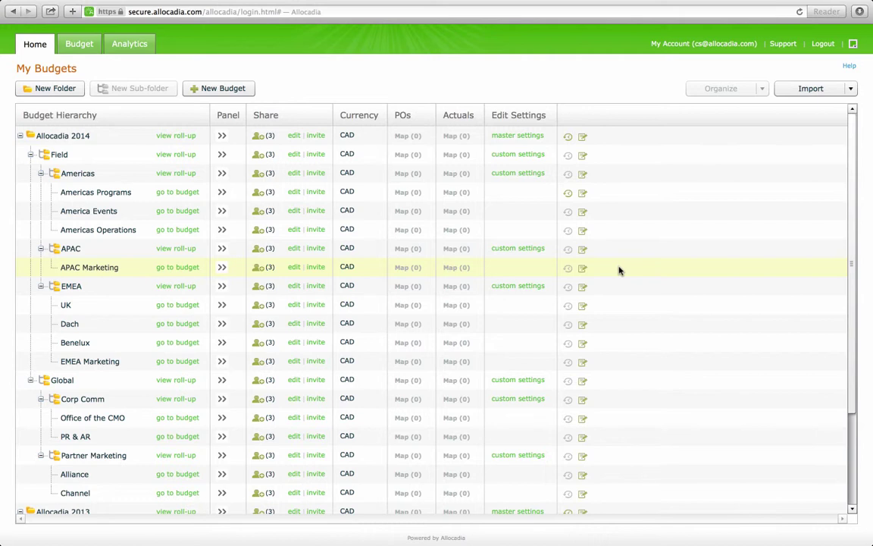
- Start an actuals import in Allocadia and choose Allocadia 2014 as the folder to import into
click(851, 89)
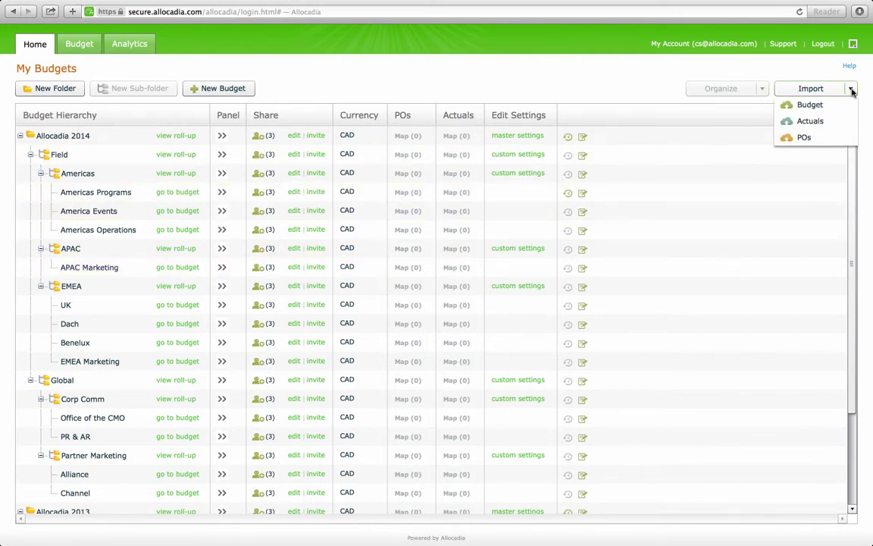
click(828, 121)
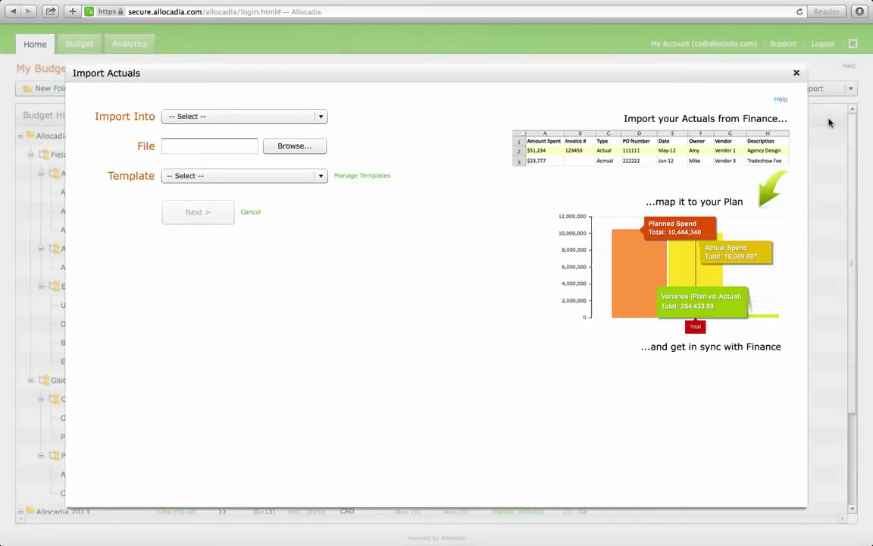
click(321, 117)
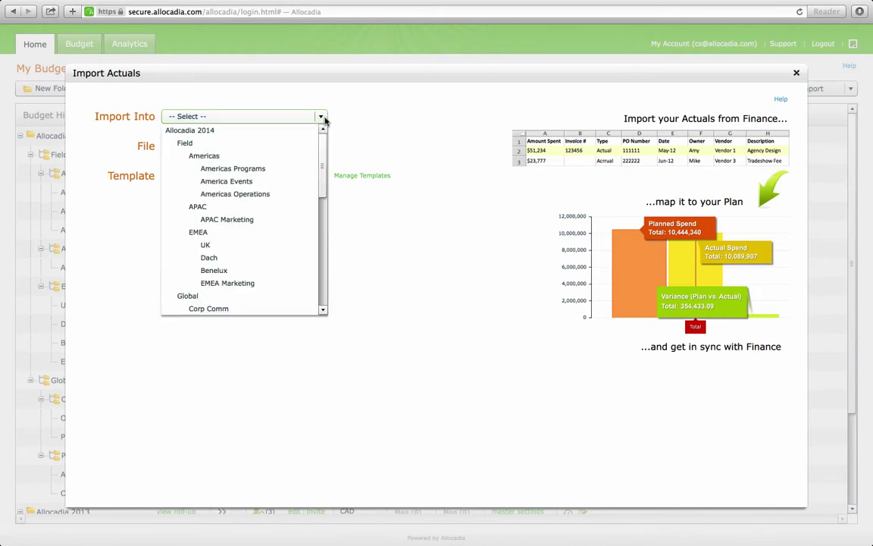
click(298, 132)
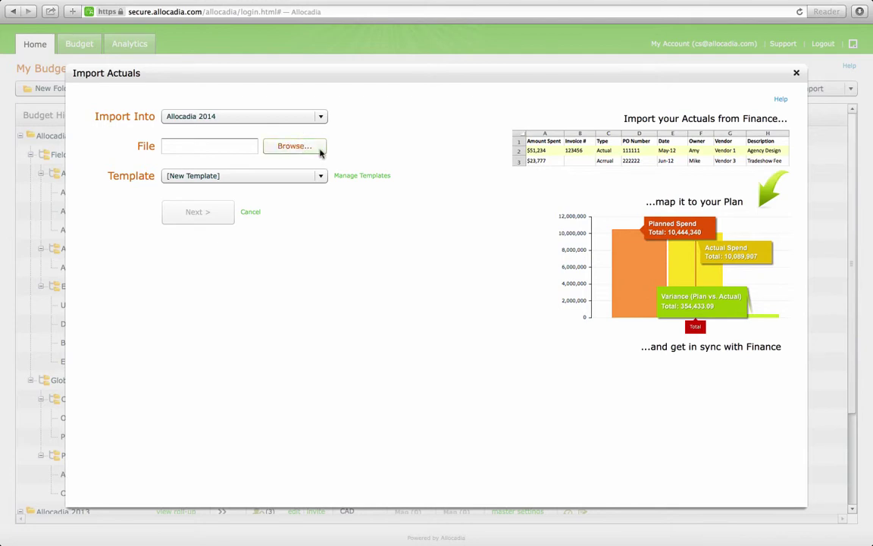
- Choose Import-Actuals-Example-2 from the Video 5 folder as the import file, keep [New Template], and continue to field assignment
click(320, 150)
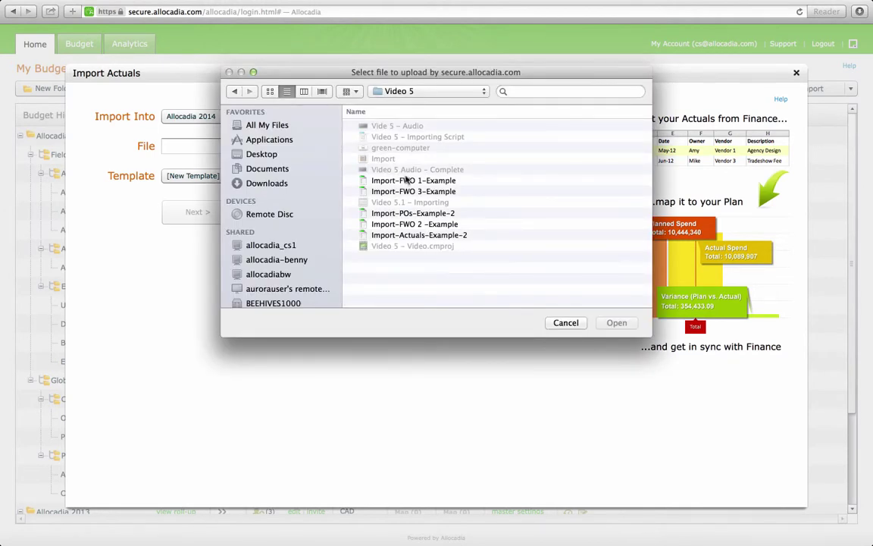
double_click(452, 236)
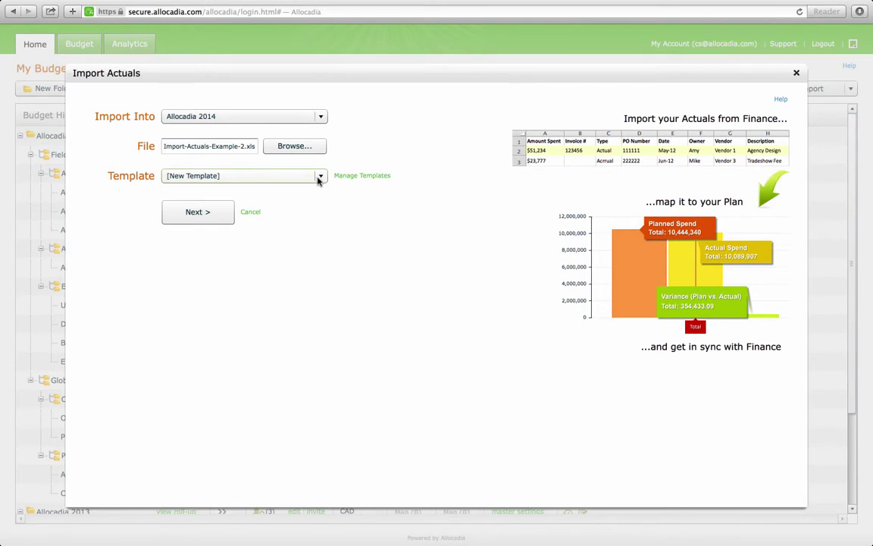
click(318, 177)
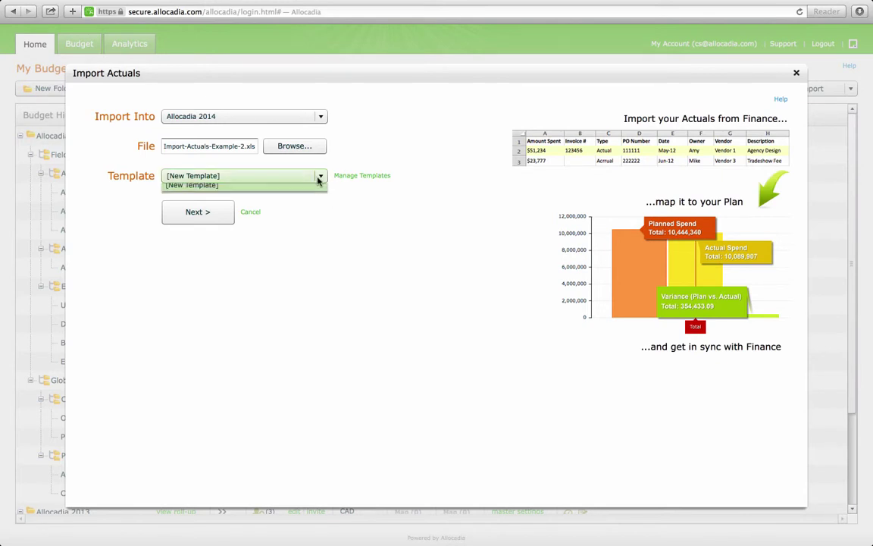
click(318, 178)
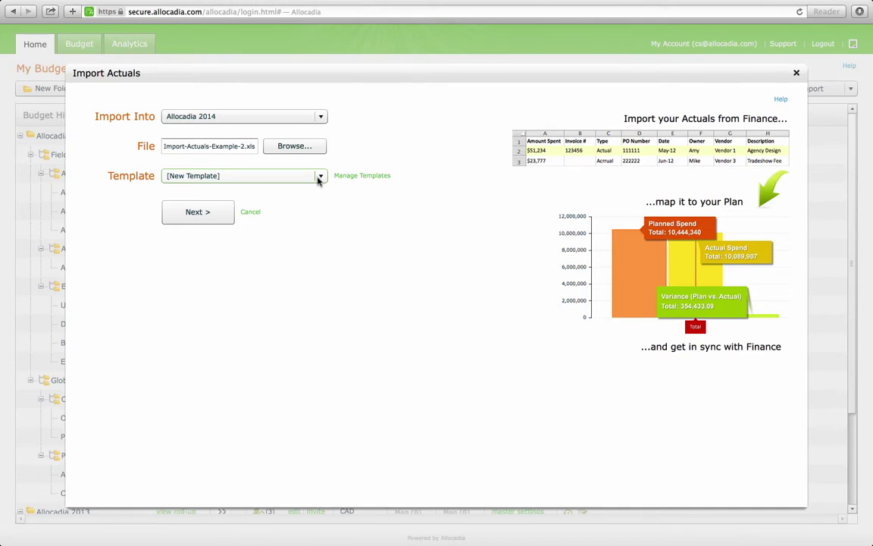
click(207, 213)
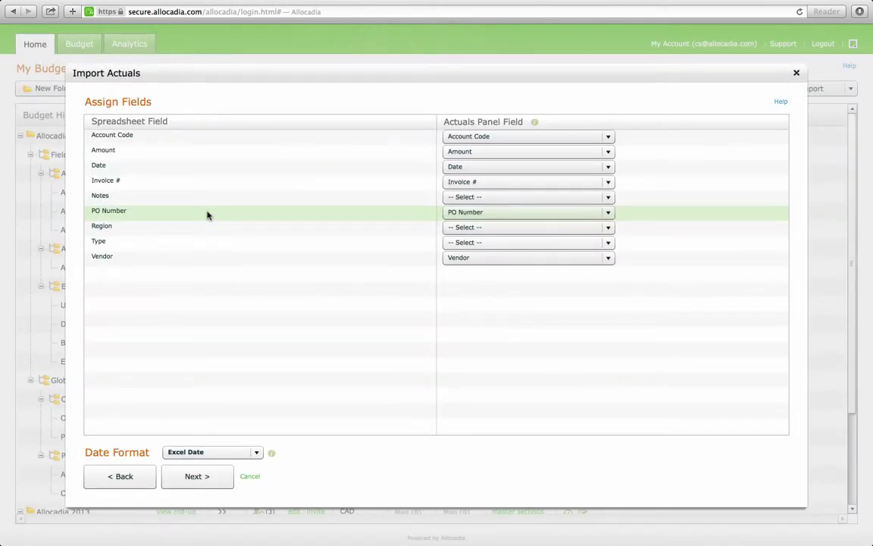
- Leave the Region field unassigned, and map the spreadsheet's Type field to Actual Type and Notes to Description
click(477, 228)
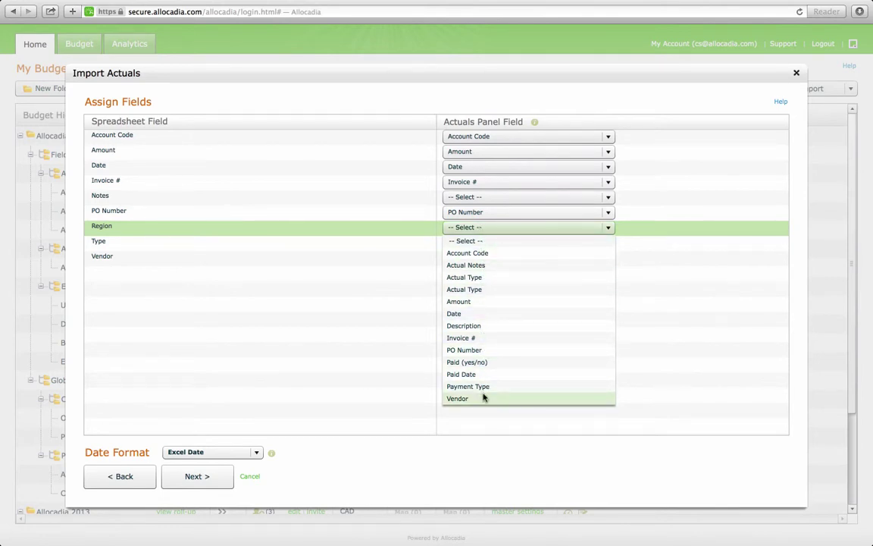
click(479, 242)
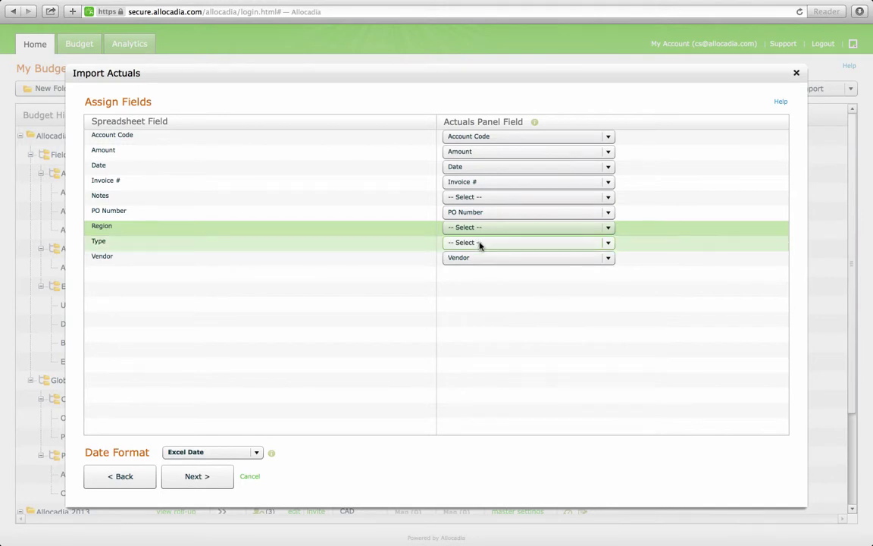
click(478, 243)
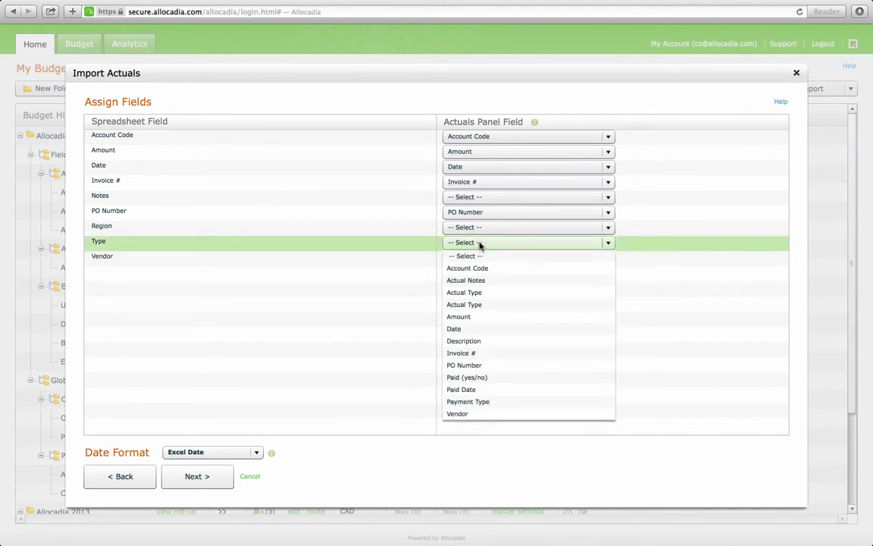
click(478, 301)
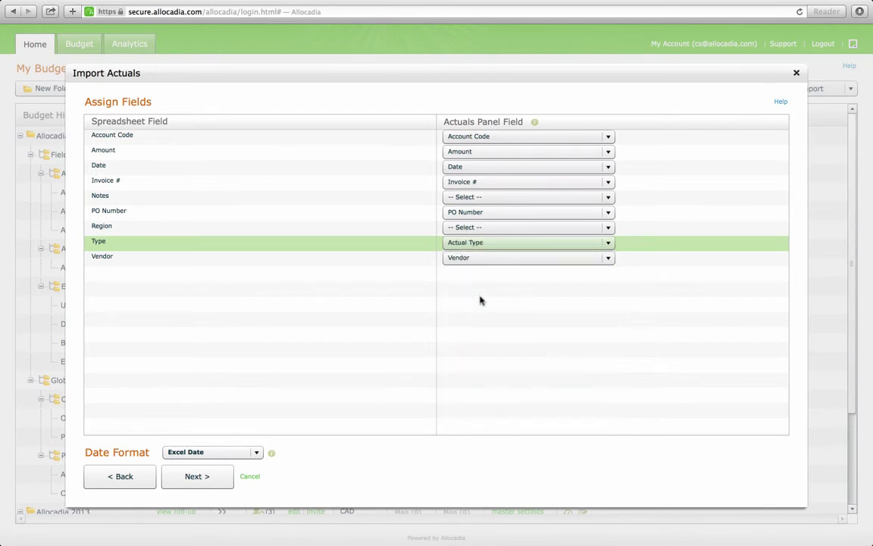
click(488, 197)
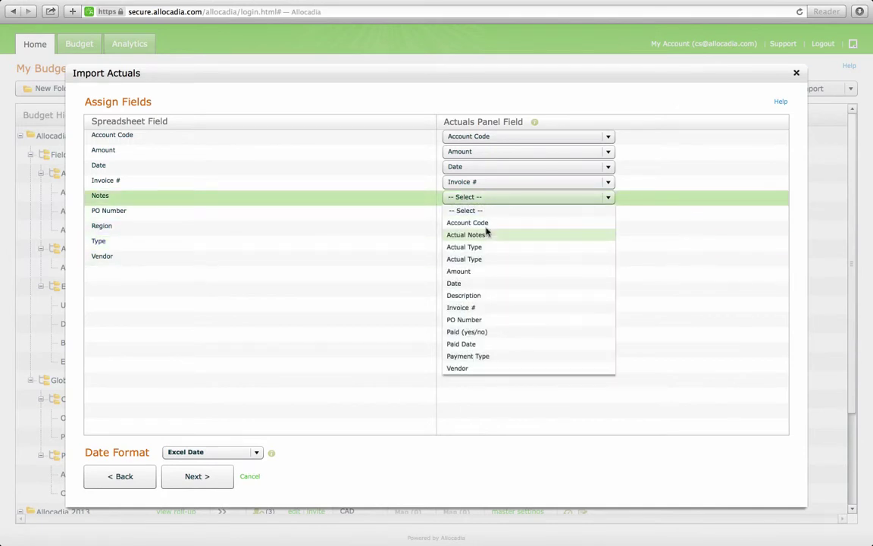
click(477, 296)
- Set the date format to 3/25/2014 and use only the specific spreadsheet field Invoice # for duplicate matching
click(212, 455)
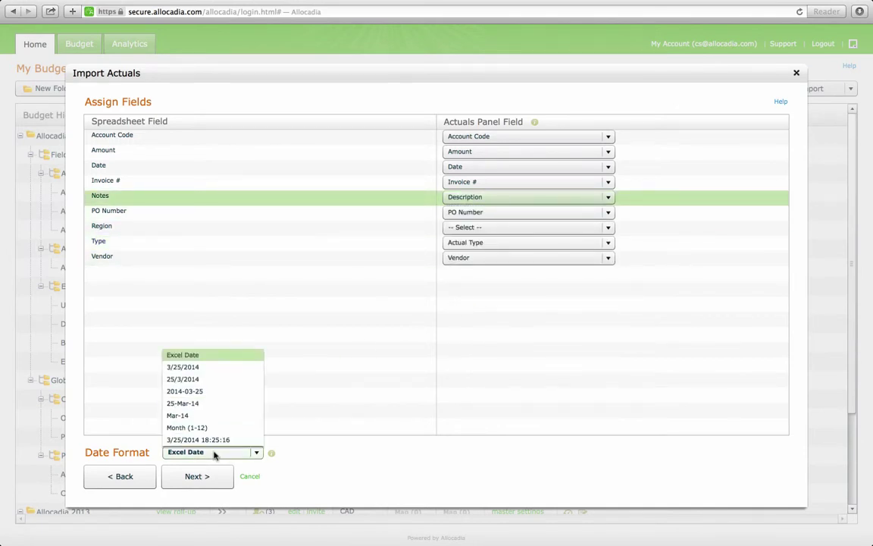
click(194, 368)
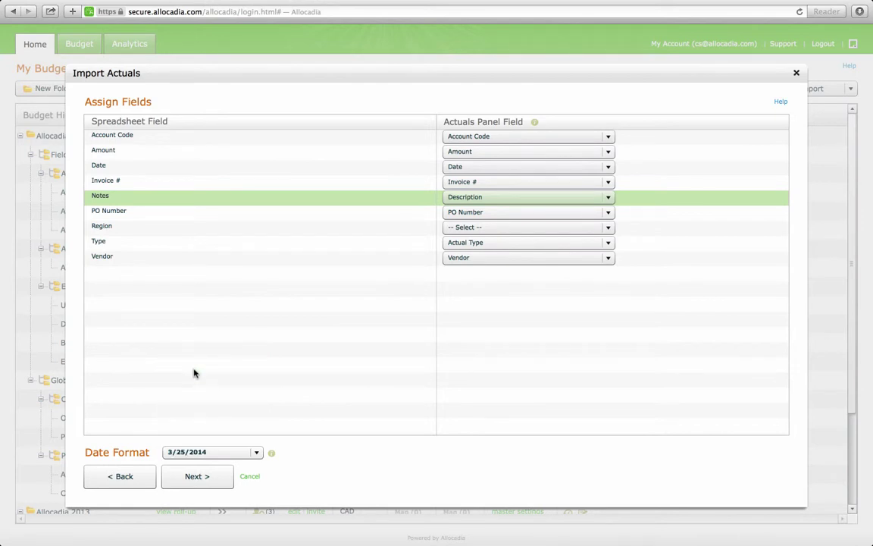
click(205, 484)
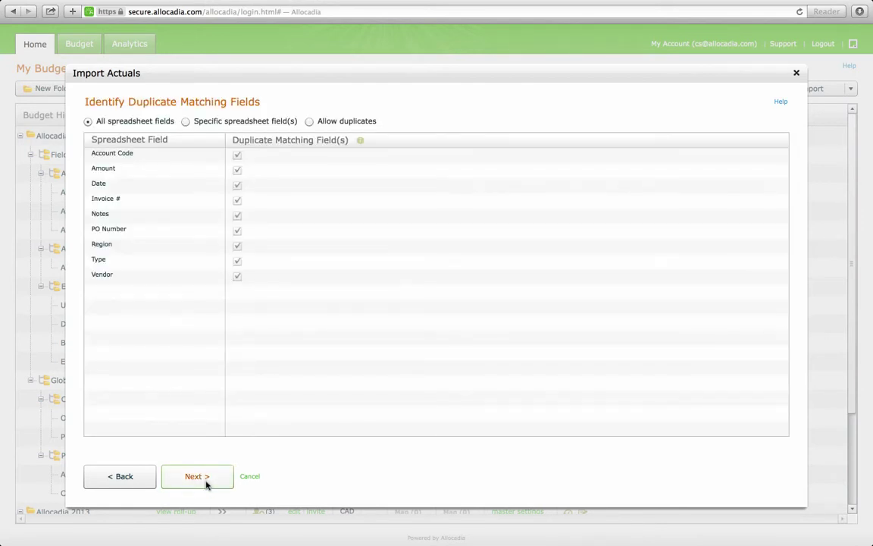
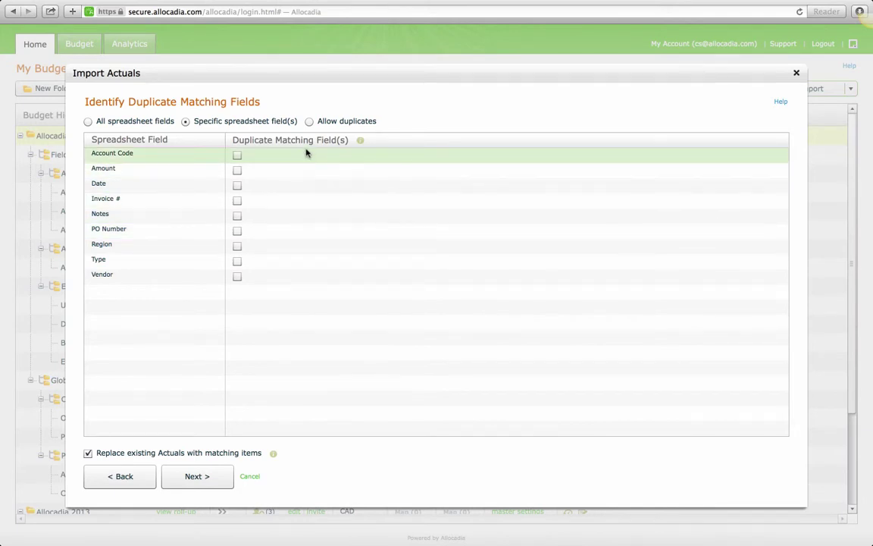
click(237, 201)
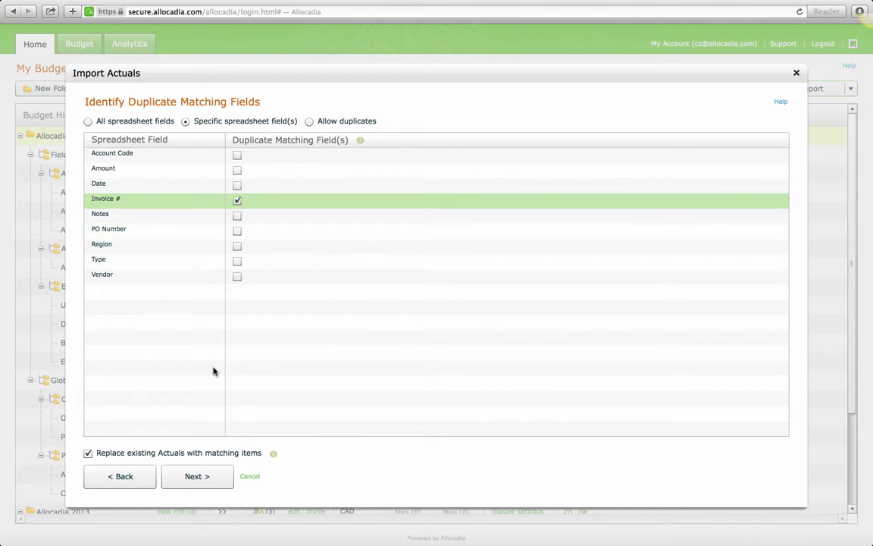
click(209, 475)
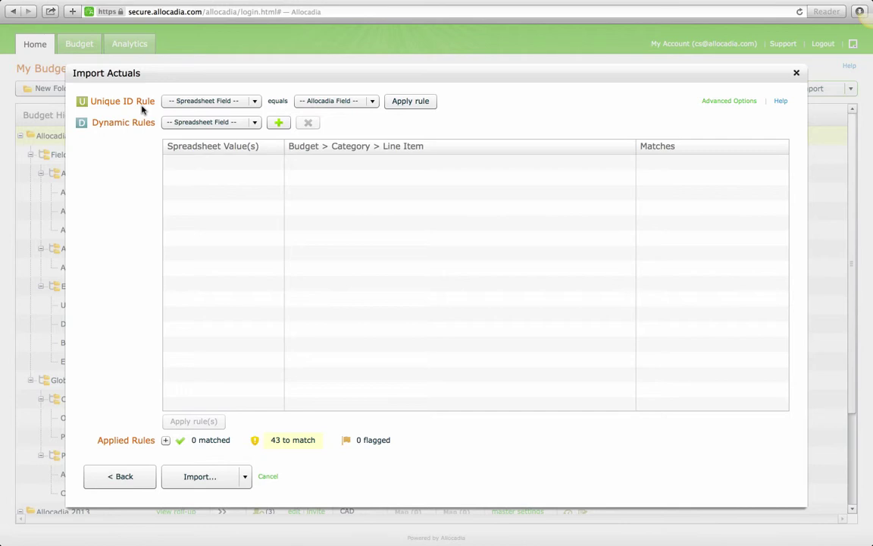
- Define the Unique ID Rule so that the Notes spreadsheet field equals Allocadia ID #
click(255, 104)
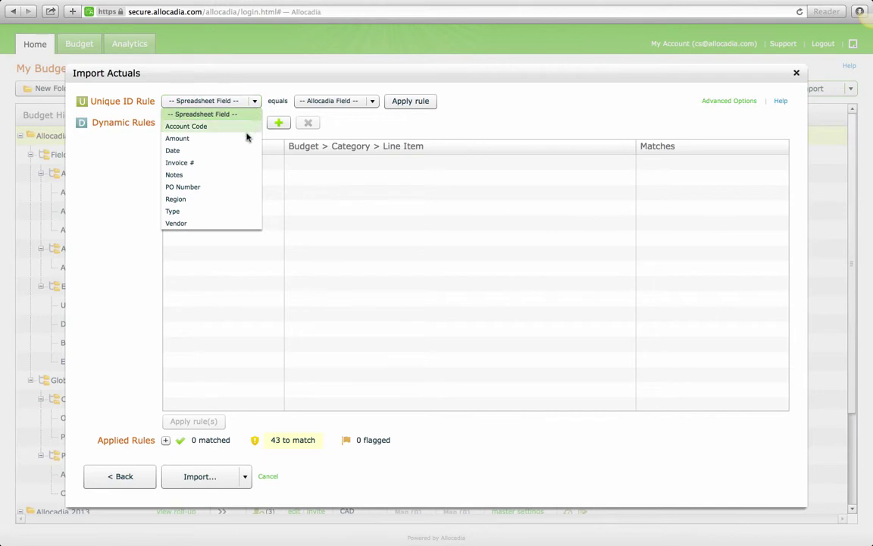
click(232, 175)
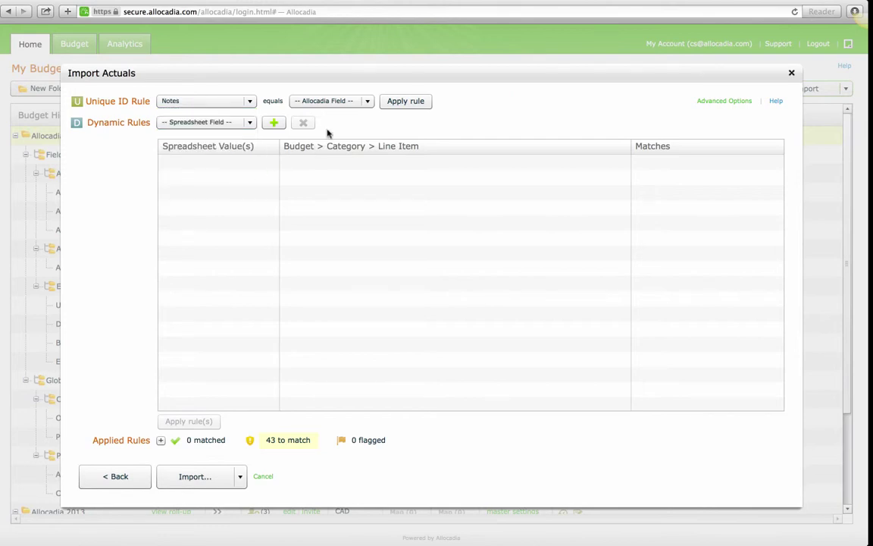
click(353, 99)
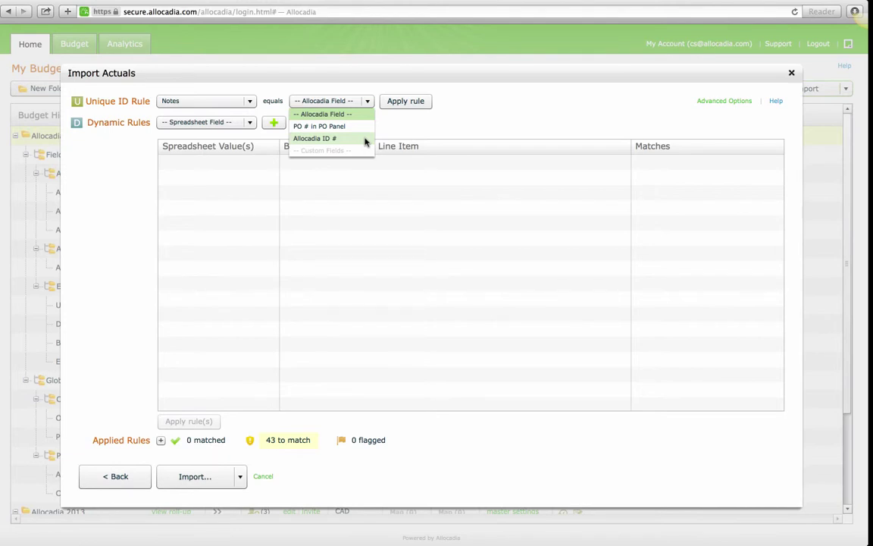
click(364, 140)
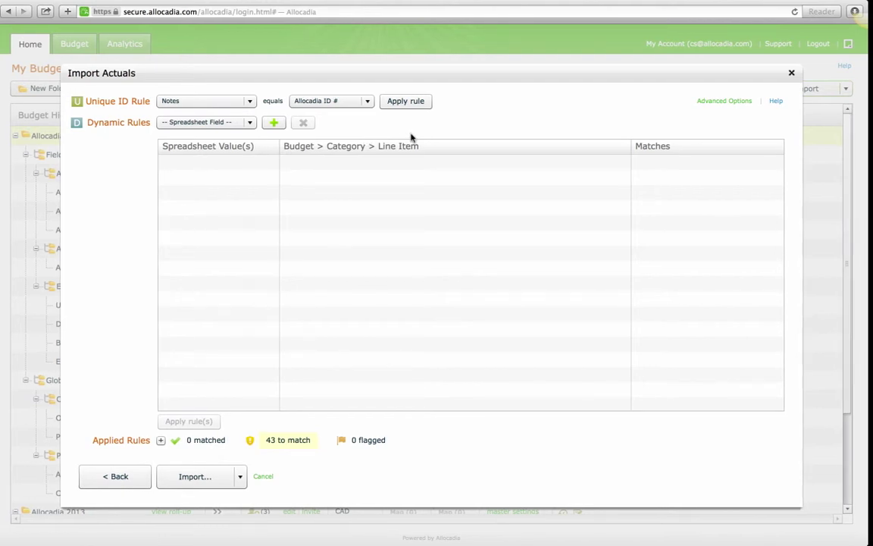
- In the advanced options, set the Unique ID Field Regular Expression to \A.{6}
click(712, 104)
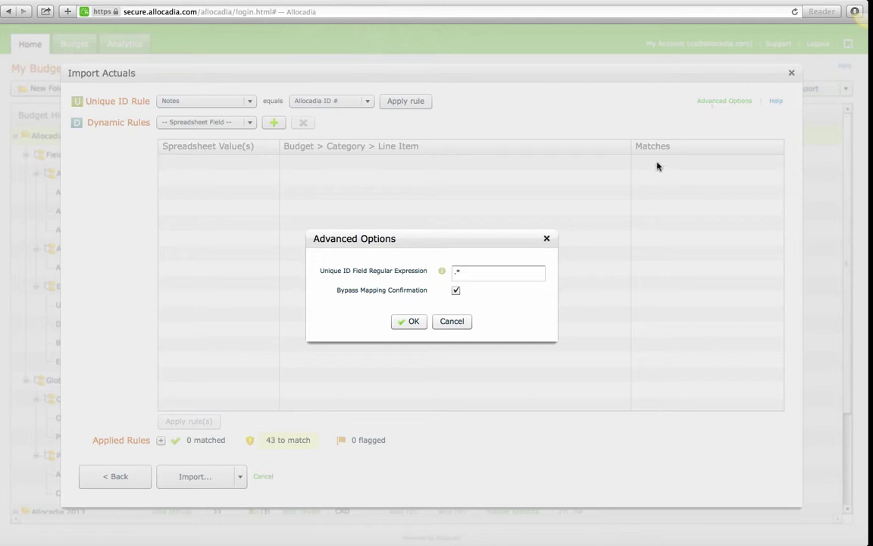
drag(481, 271, 425, 260)
text(\A)
text(.()
text(6})
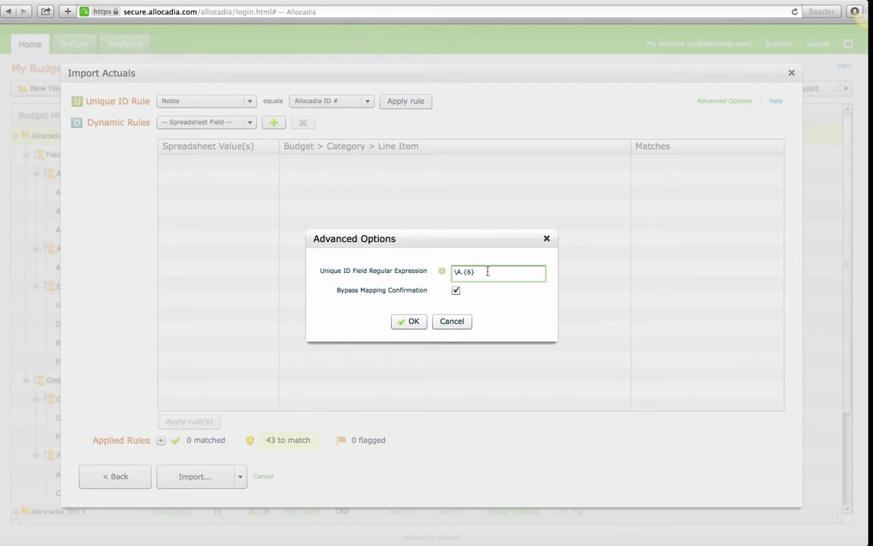
- Try .{6}\Z as the Unique ID regular expression and restore the copied \A.{6} expression
drag(487, 272, 440, 269)
key(super+c)
key(BackSpace)
text(.{6}\Z)
key(super+a)
key(super+v)
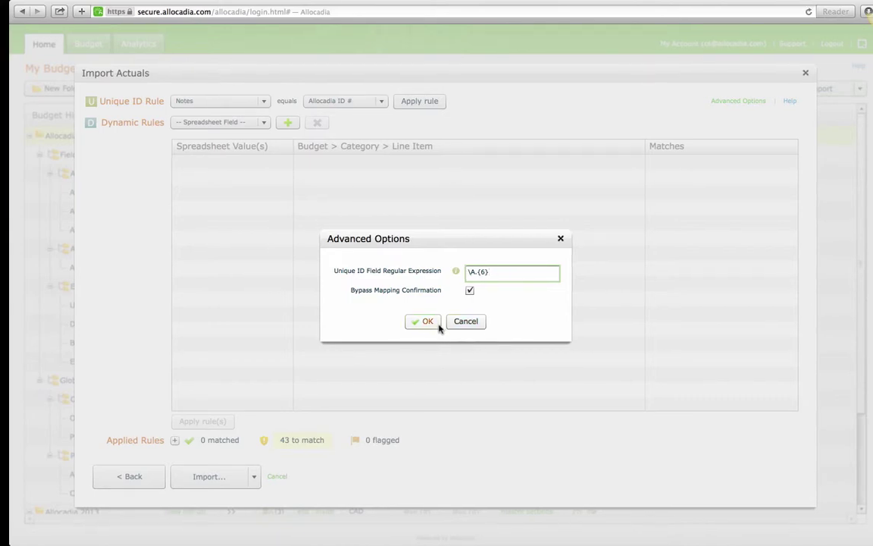
- Apply the Unique ID Rule with the accepted advanced options and expand the Applied Rules list to review the matches
click(421, 321)
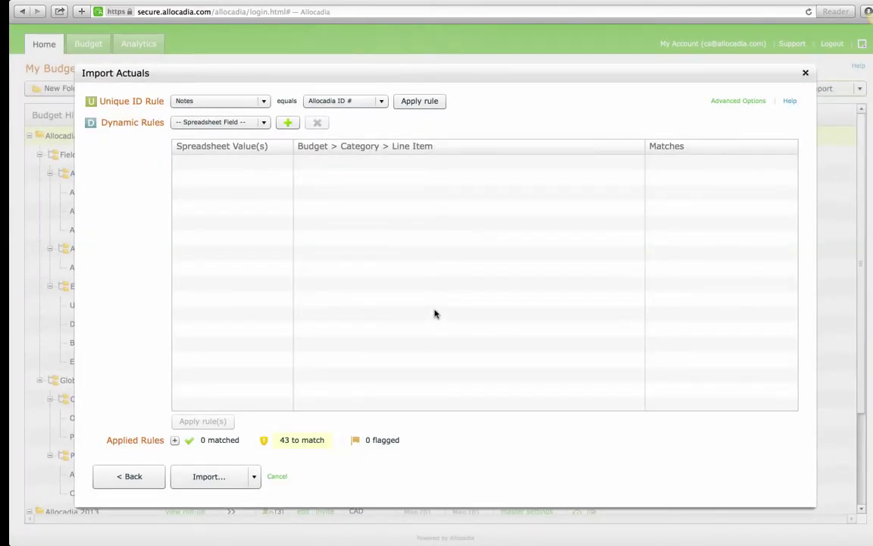
click(432, 106)
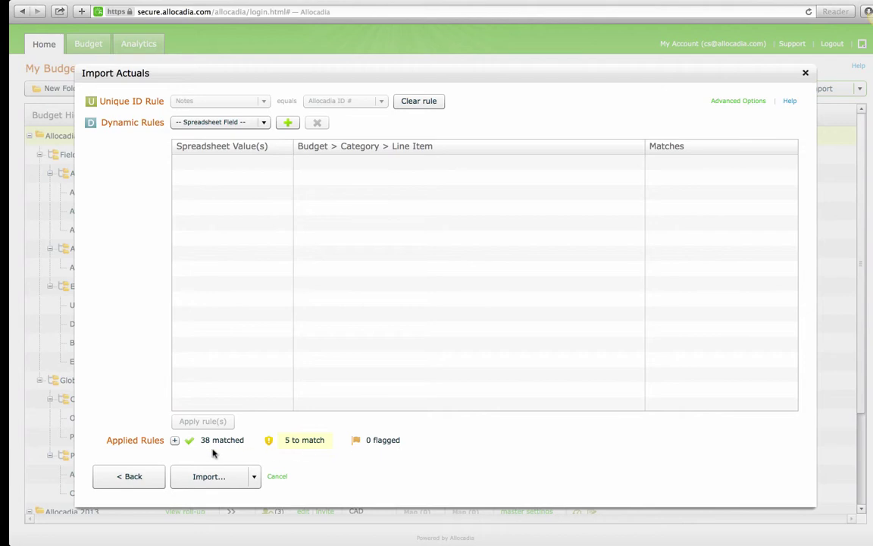
click(174, 440)
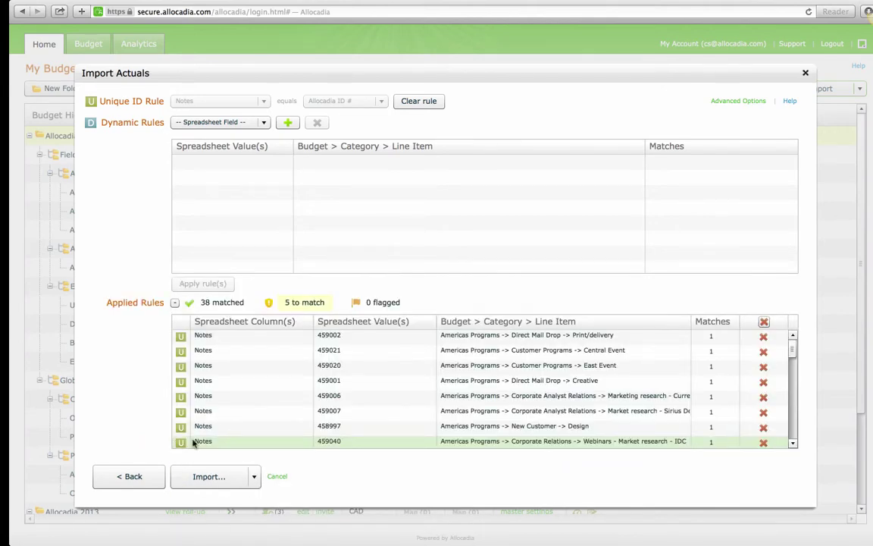
mouse_move(793, 348)
mouse_down()
mouse_move(796, 415)
mouse_move(793, 337)
mouse_up()
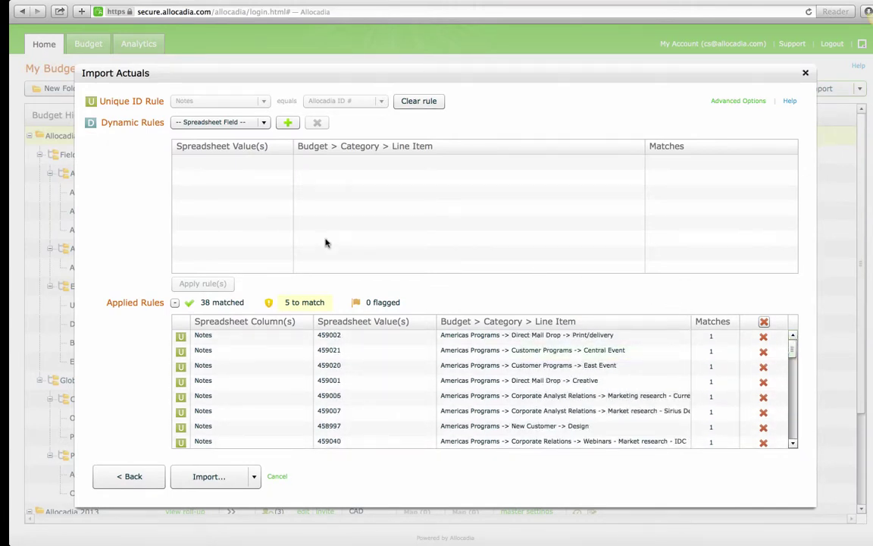
- Set up a dynamic rule that combines the Region and Account Code spreadsheet fields
click(264, 124)
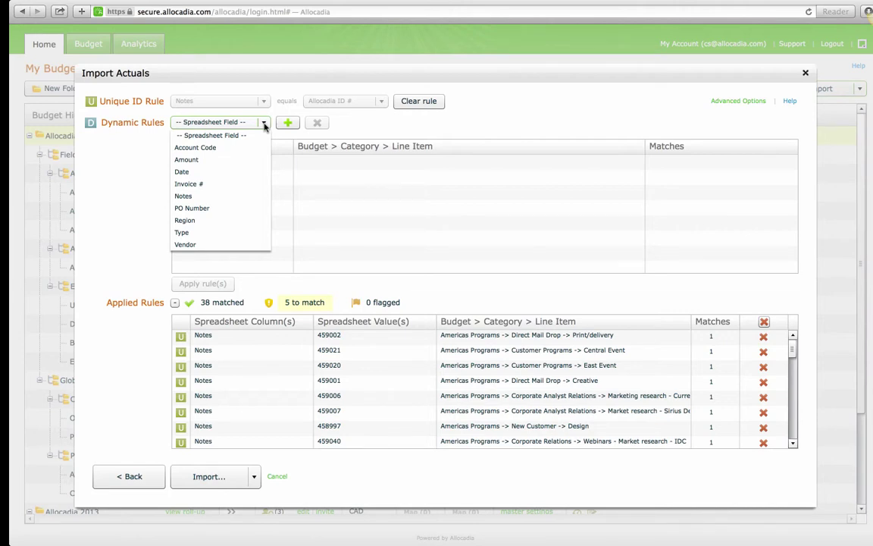
click(255, 220)
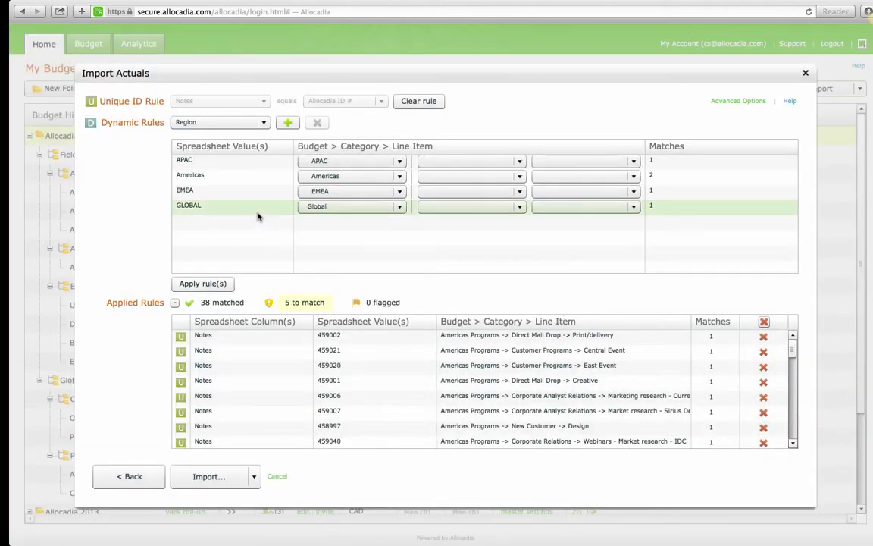
click(290, 125)
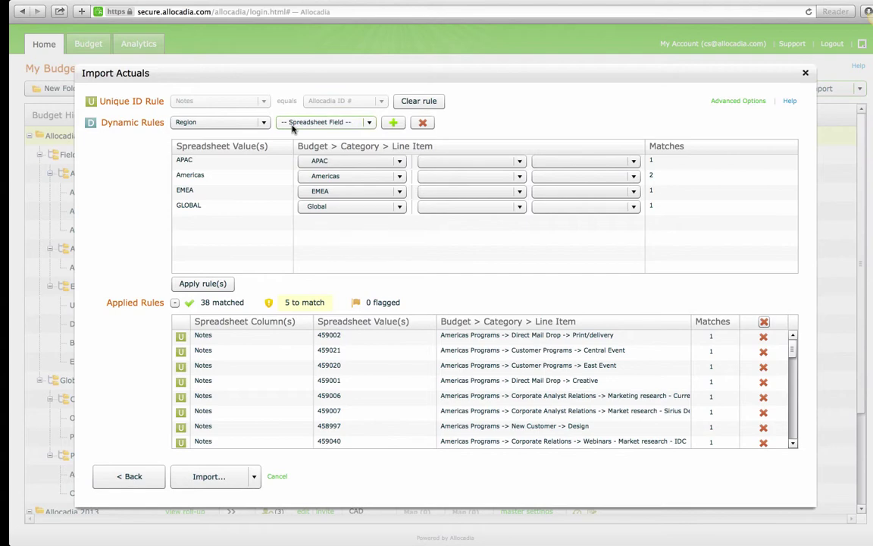
click(369, 123)
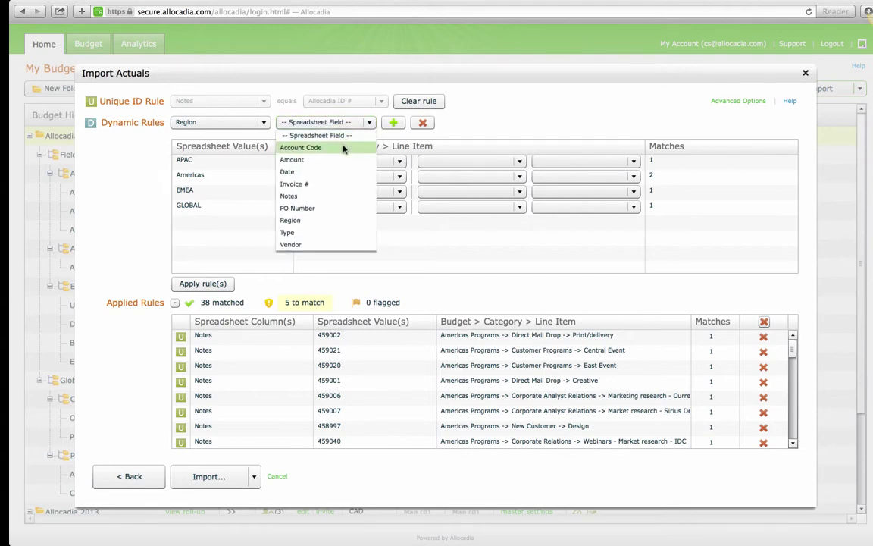
click(344, 147)
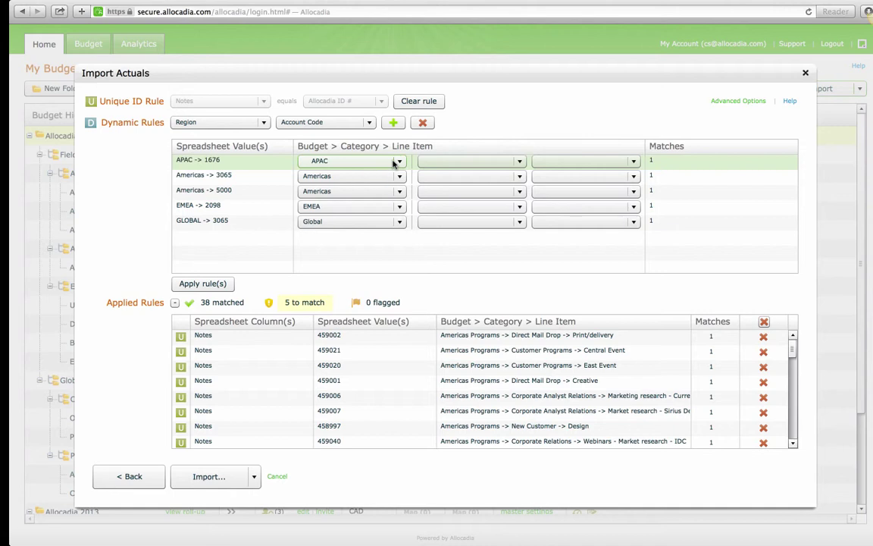
- Map the APAC -> 1676 spreadsheet value to the APAC Marketing budget, New Sub-Category and New Line Item
click(396, 161)
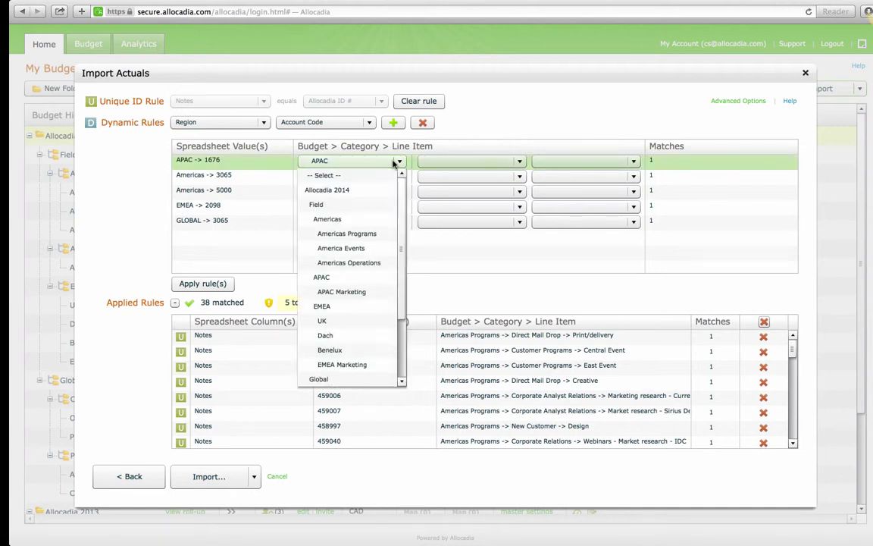
click(382, 292)
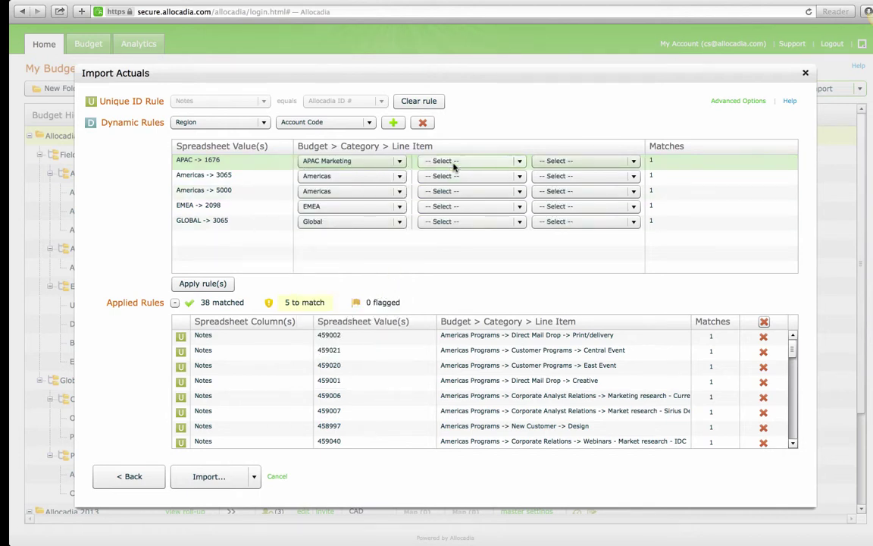
click(459, 162)
click(466, 203)
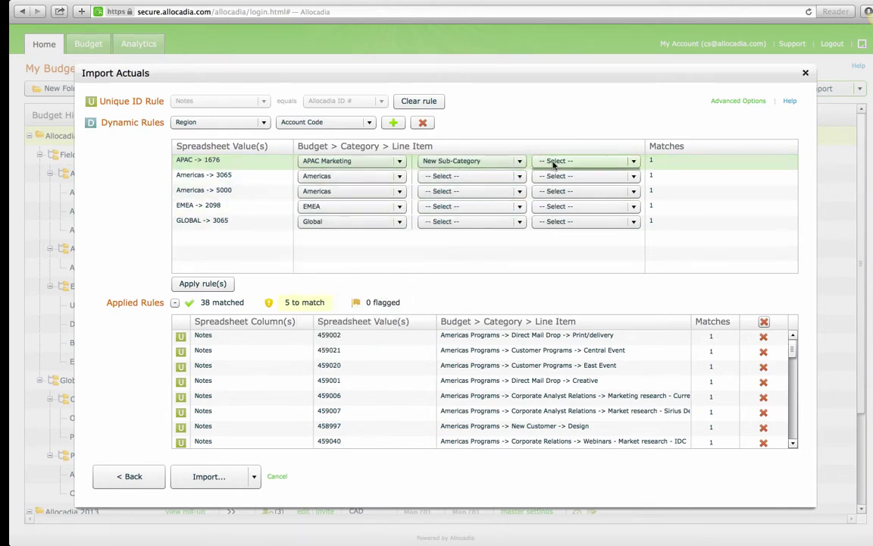
click(630, 161)
click(560, 175)
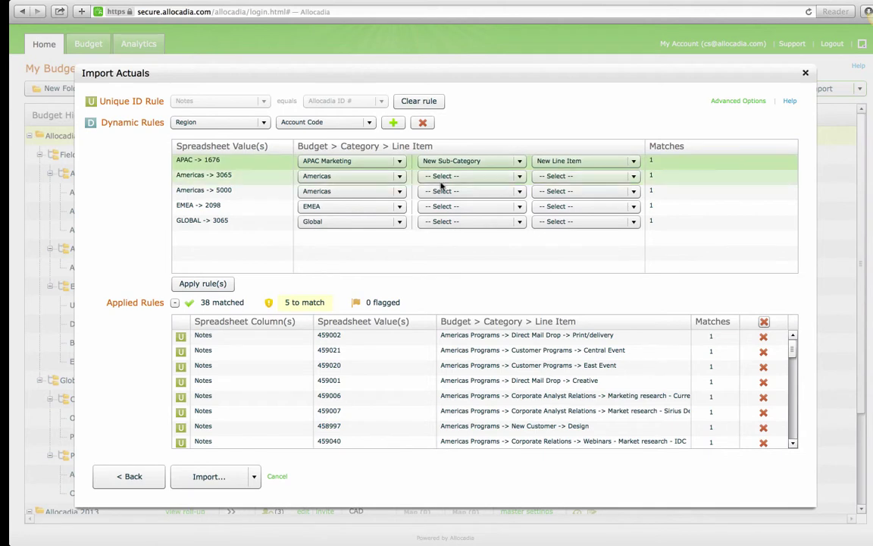
click(389, 179)
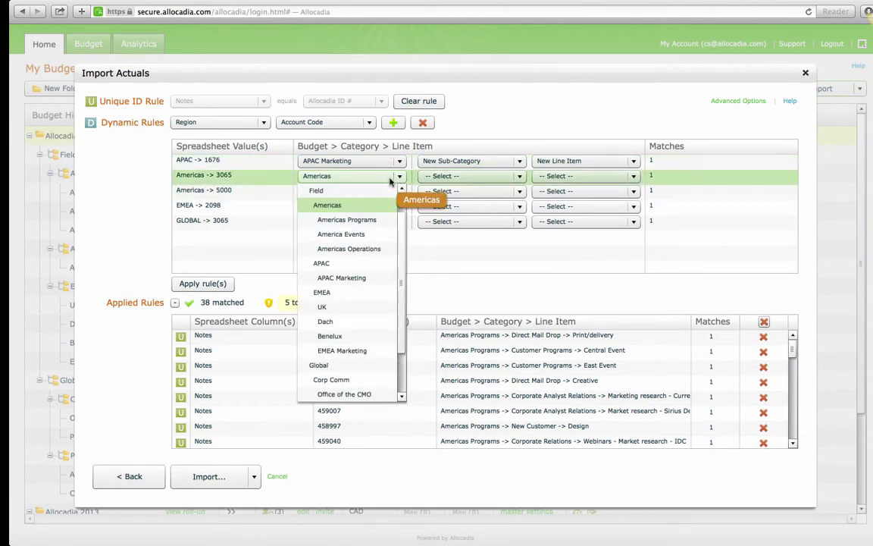
click(391, 179)
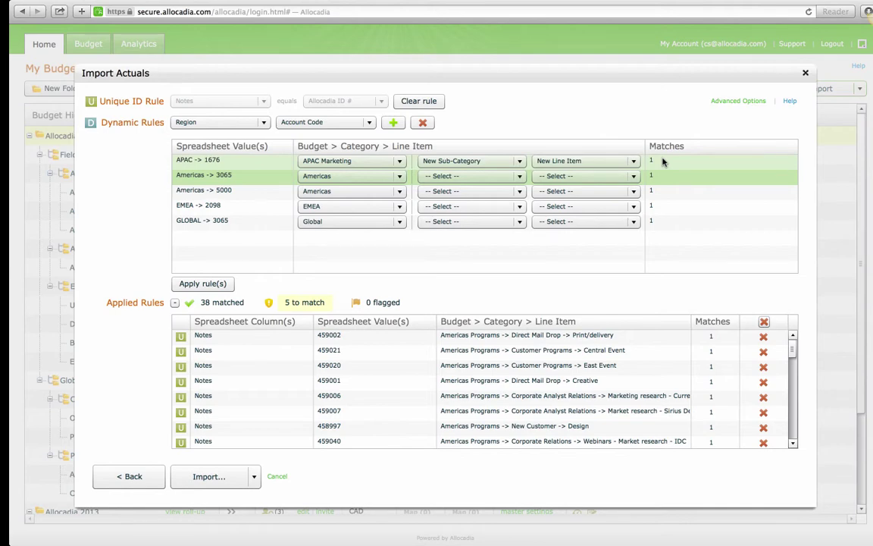
- Apply the dynamic rules and remove the GLOBAL -> 3065 rule from the applied rules
click(212, 285)
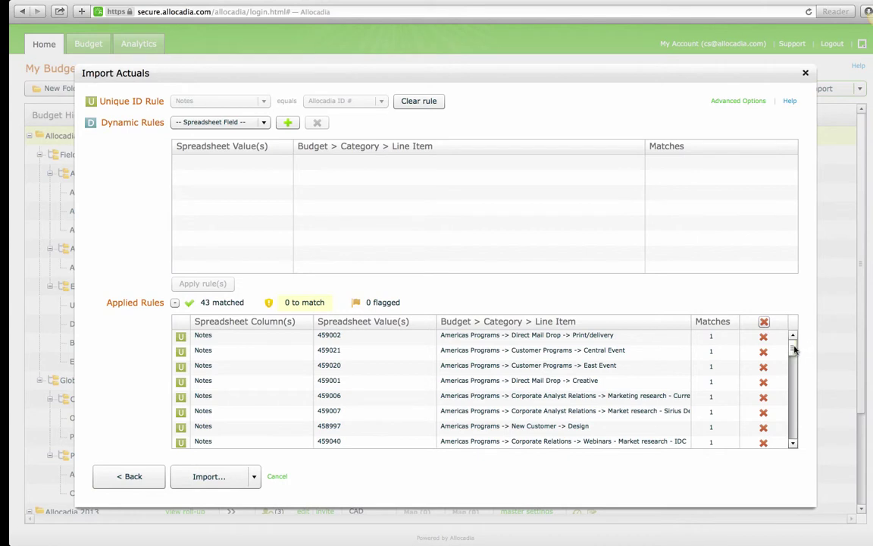
drag(793, 348, 793, 444)
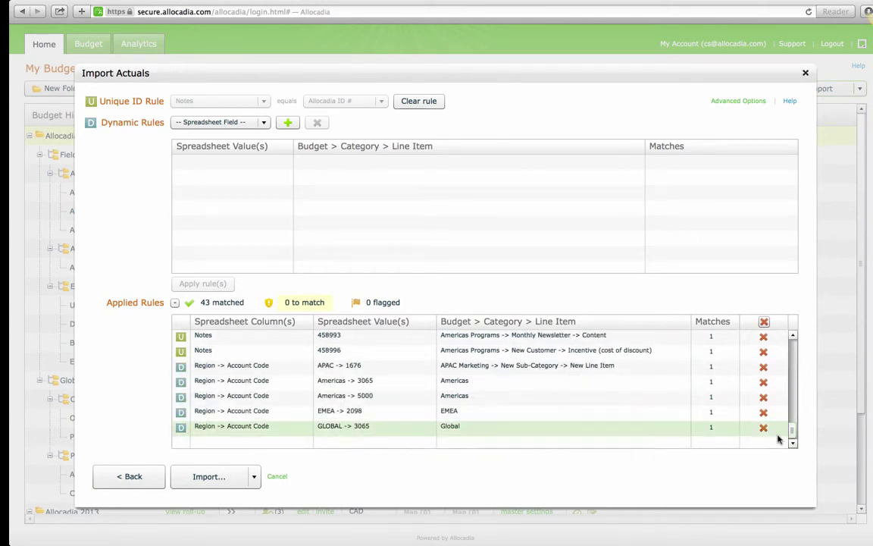
click(763, 427)
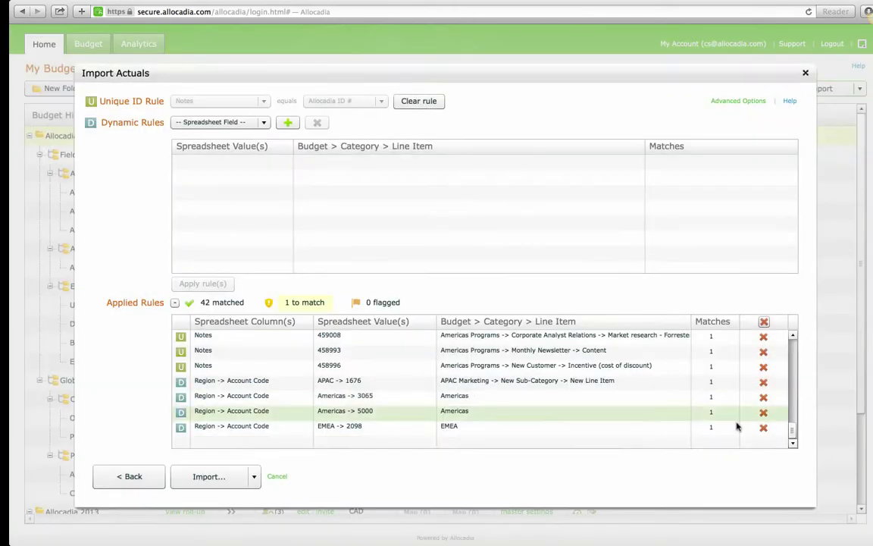
- Import the actuals and save the import template as "Allocadia 2014 2014.05.12"
click(253, 477)
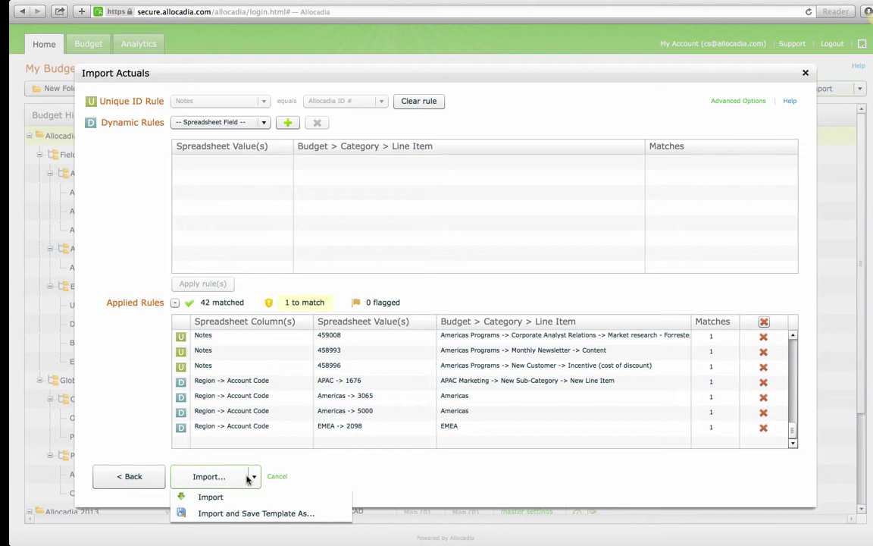
click(258, 517)
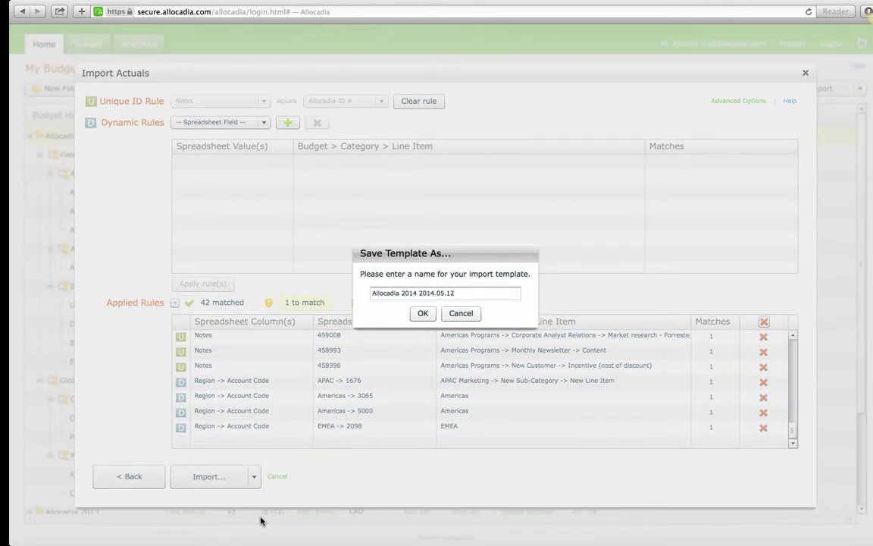
click(423, 313)
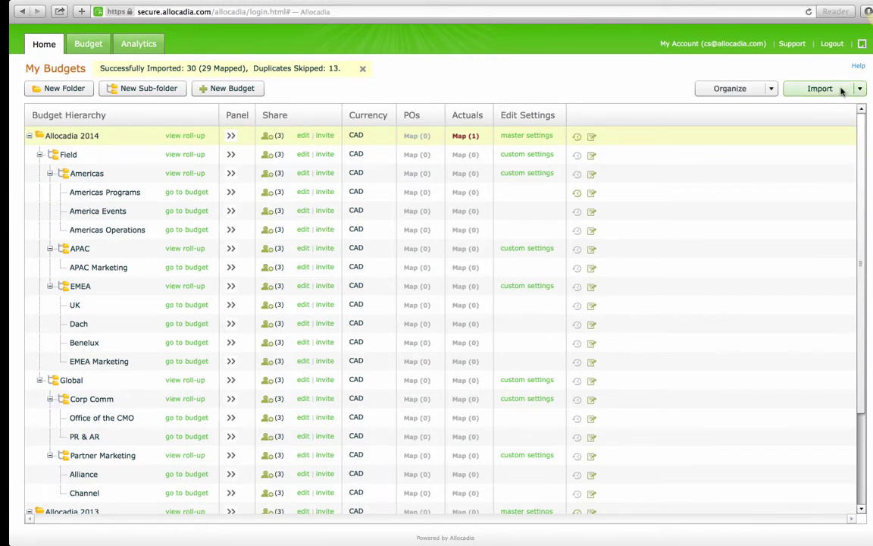
- Delete the saved template "Allocadia 2014 2014.05.12" through a new actuals import for Allocadia 2014, and leave that import without running it
click(841, 90)
click(828, 121)
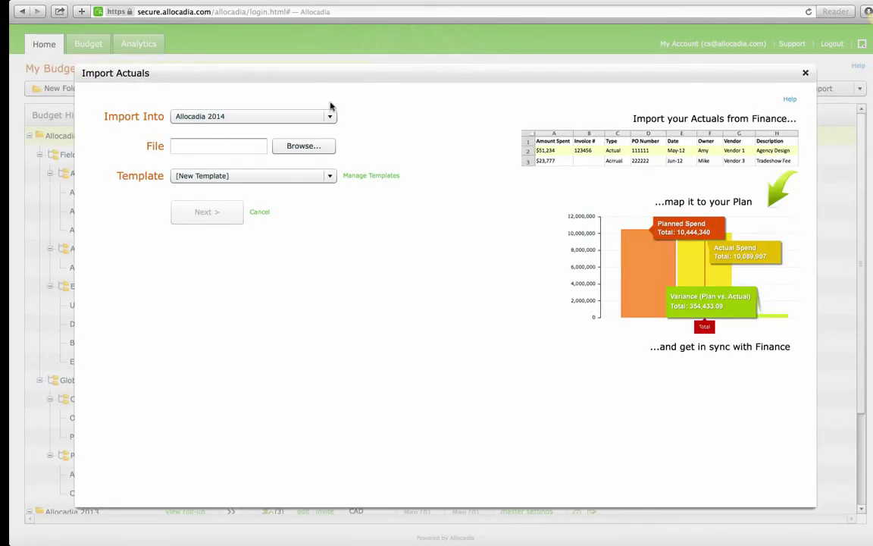
click(368, 182)
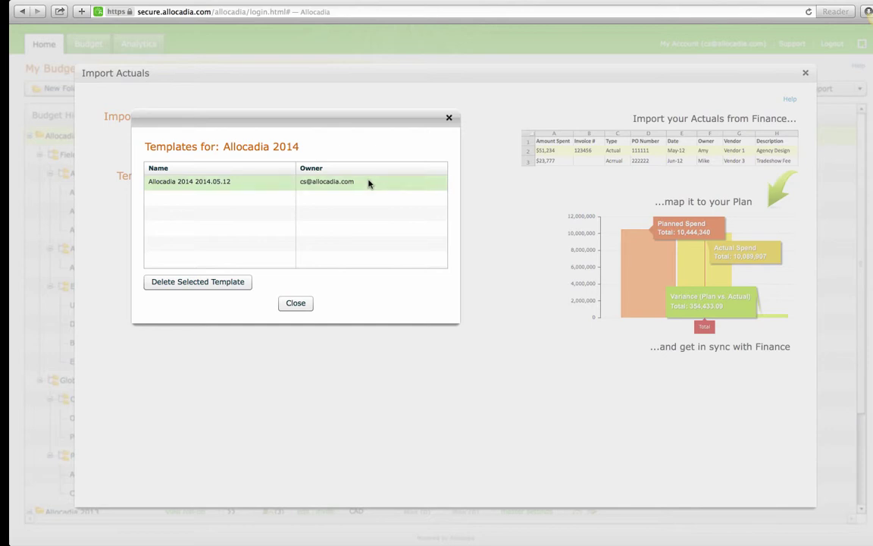
click(221, 282)
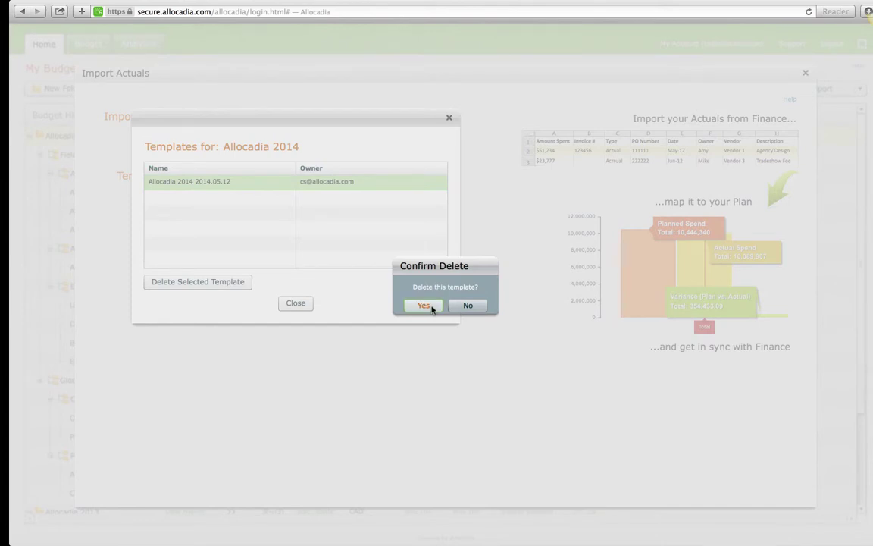
click(424, 305)
click(305, 305)
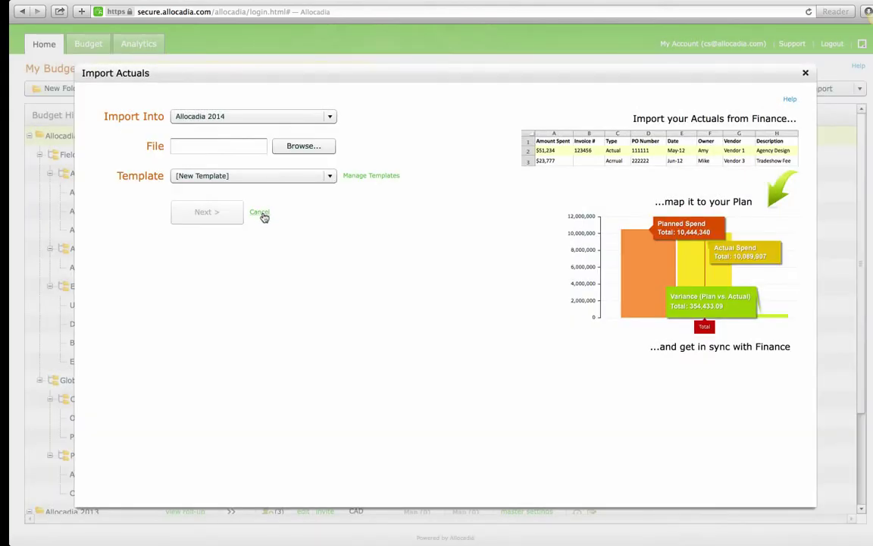
click(260, 212)
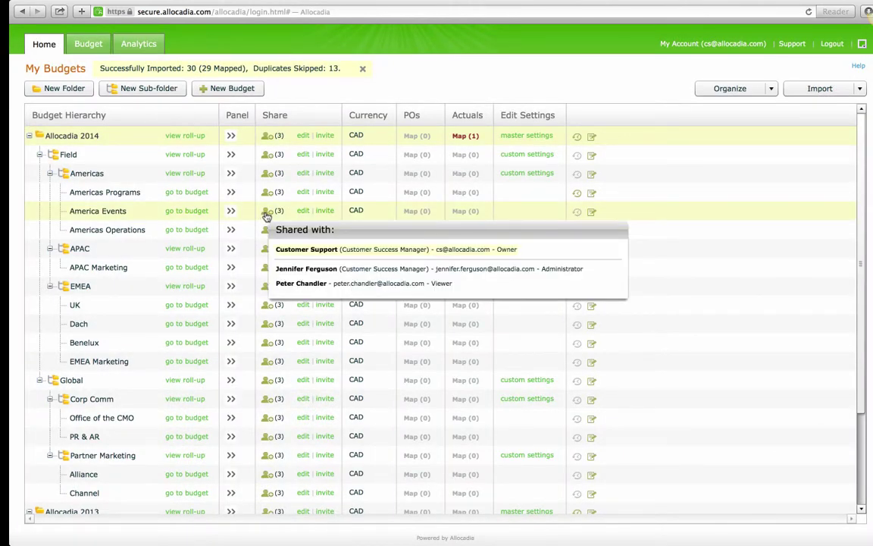
- Open the Americas Programs budget from the Allocadia 2014 hierarchy
click(191, 193)
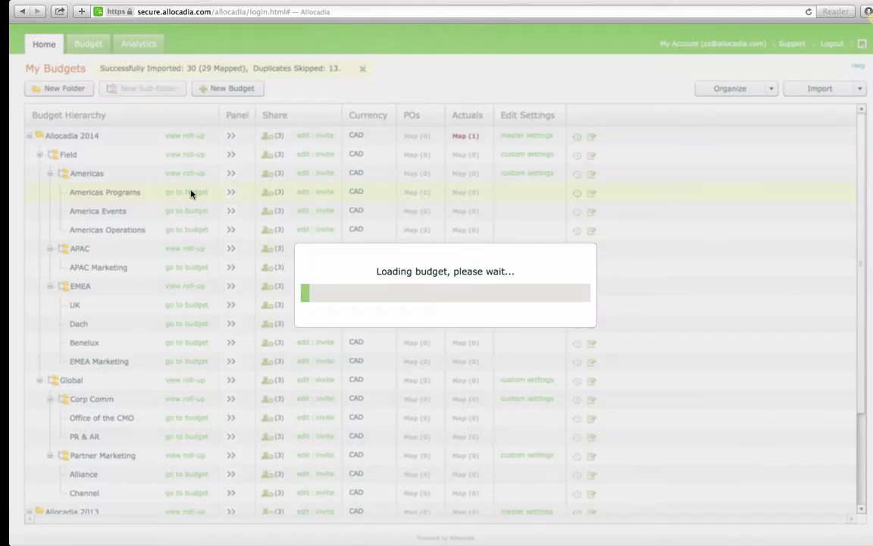